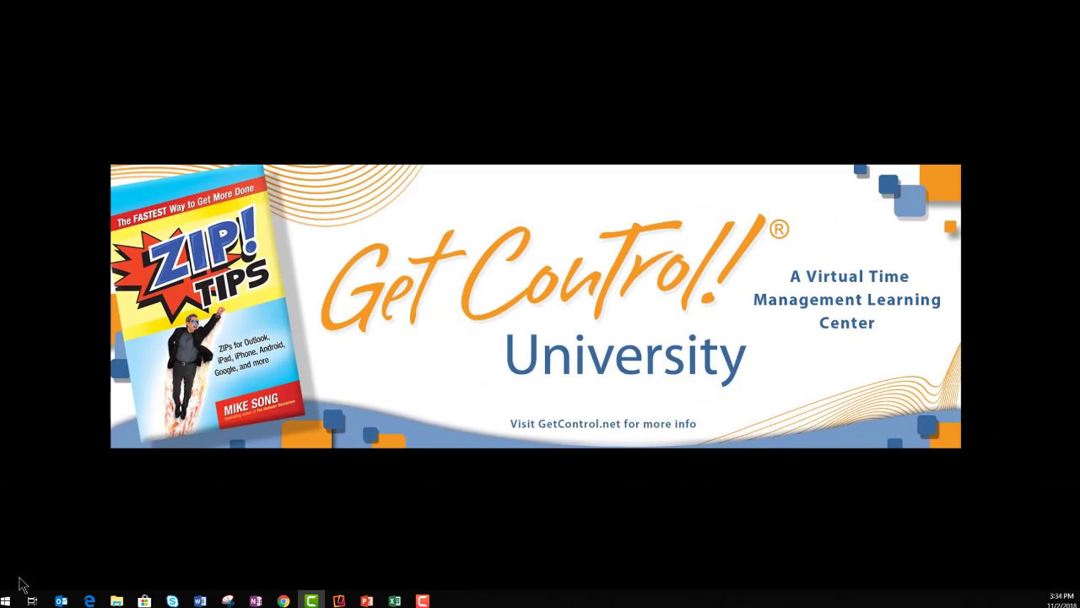
# From the Start menu app list, scroll to the O entries and start OneNote 2016.
pyautogui.click(5, 600)
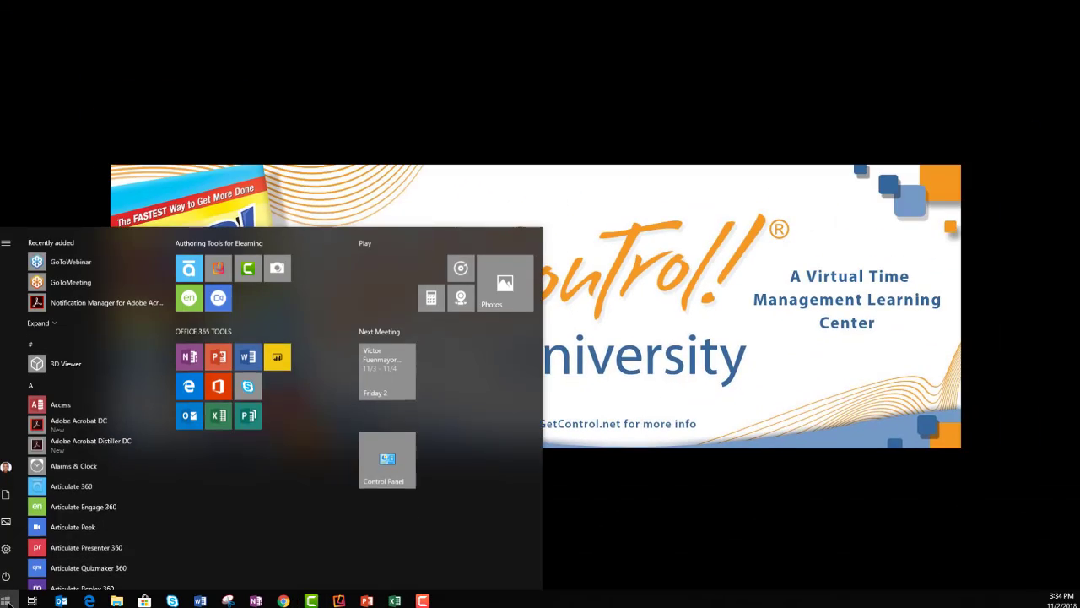
pyautogui.scroll(-15, 135, 517)
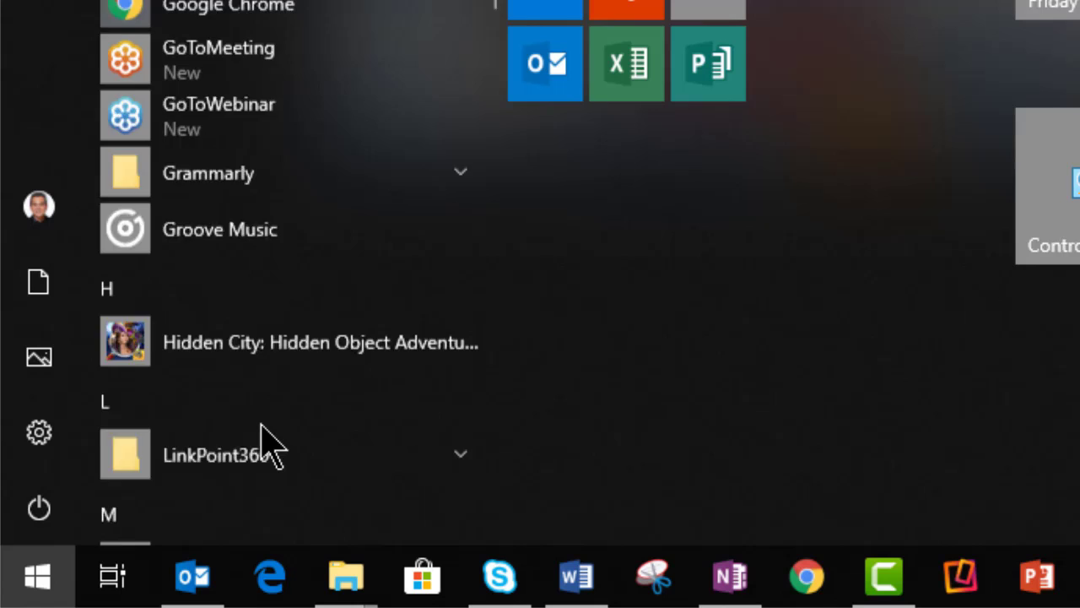
pyautogui.scroll(-5, 257, 431)
pyautogui.scroll(3, 258, 405)
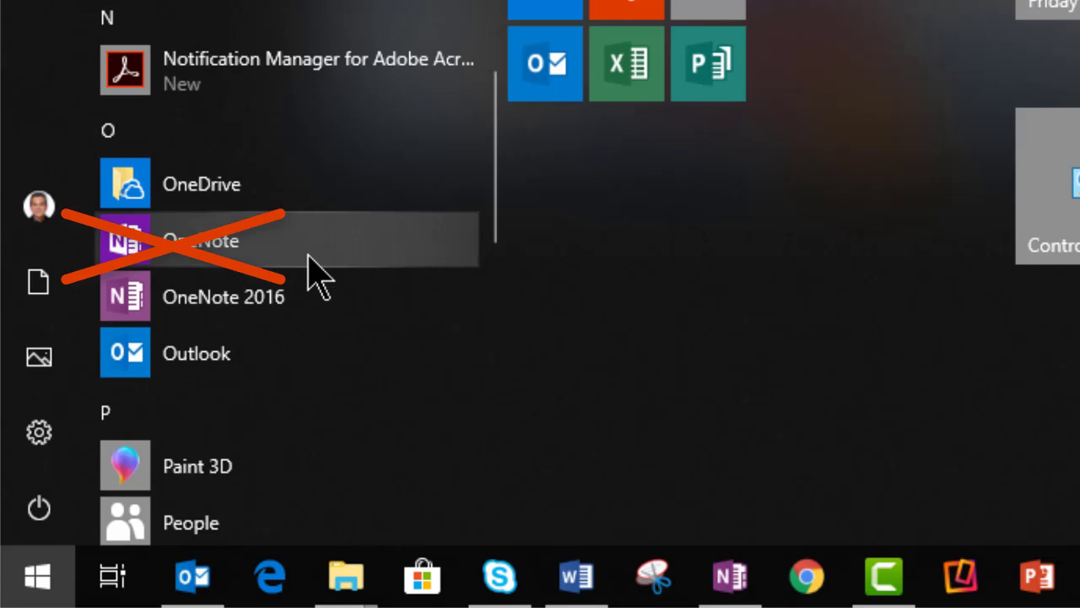
pyautogui.click(160, 304)
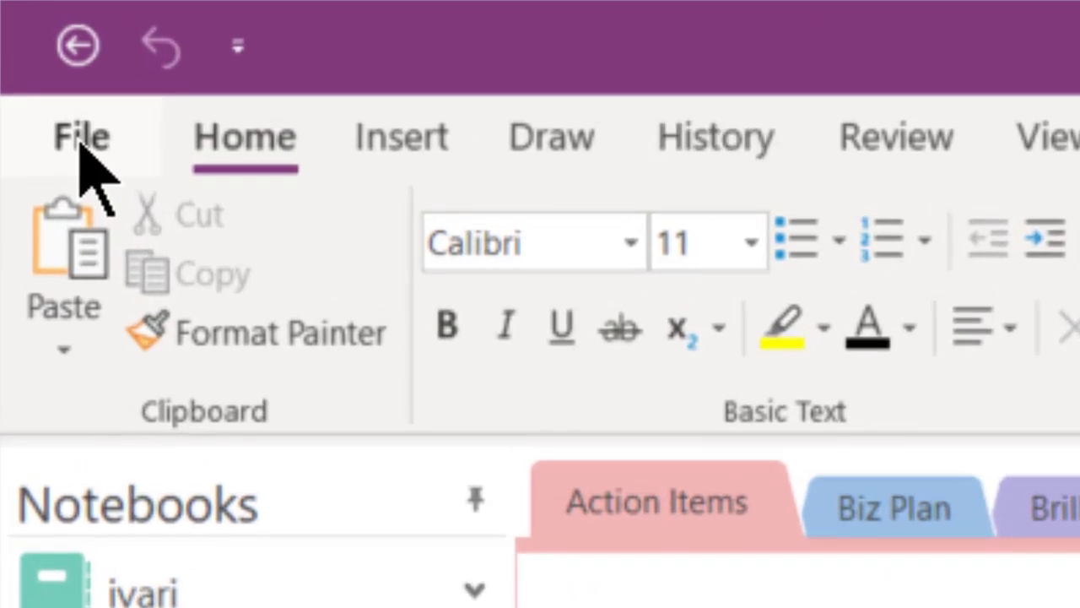
# Create a 'Gamma Project' notebook in the GetControl.net OneDrive Documents folder without sharing it.
pyautogui.click(26, 44)
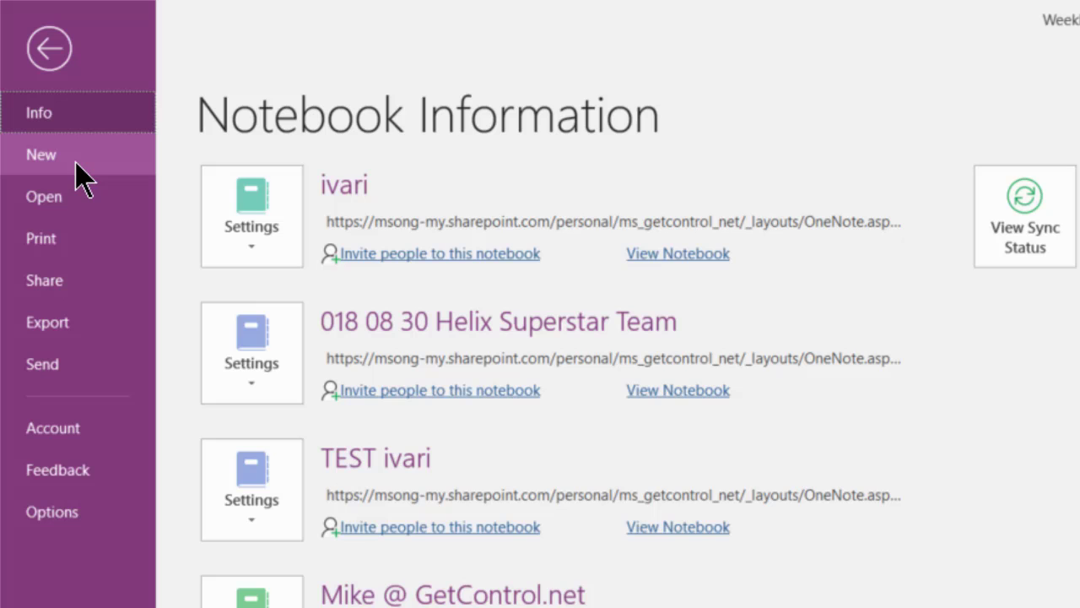
pyautogui.click(76, 163)
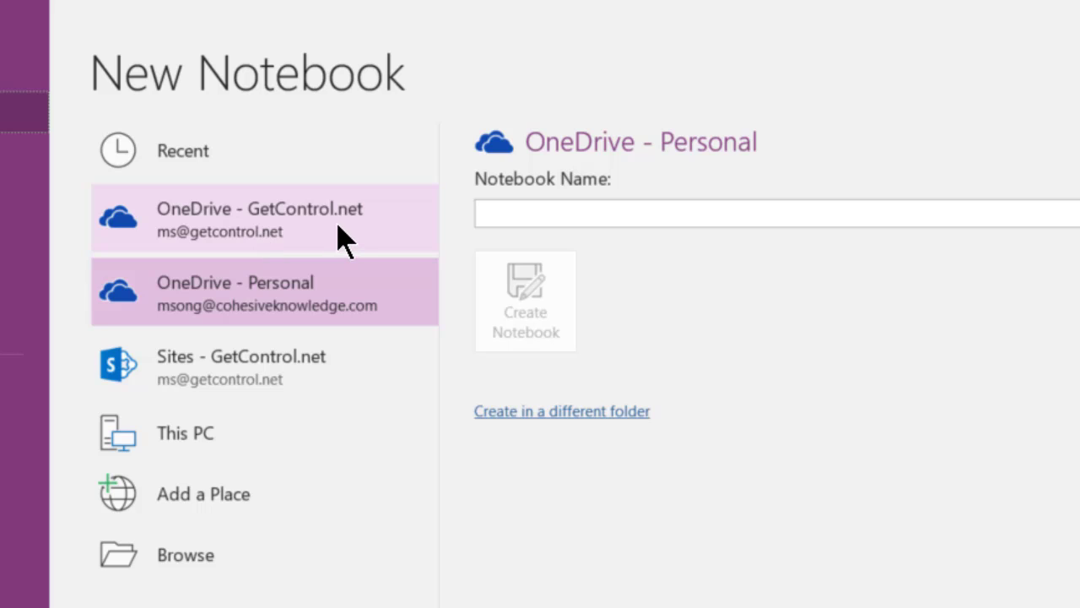
pyautogui.click(344, 240)
pyautogui.click(345, 240)
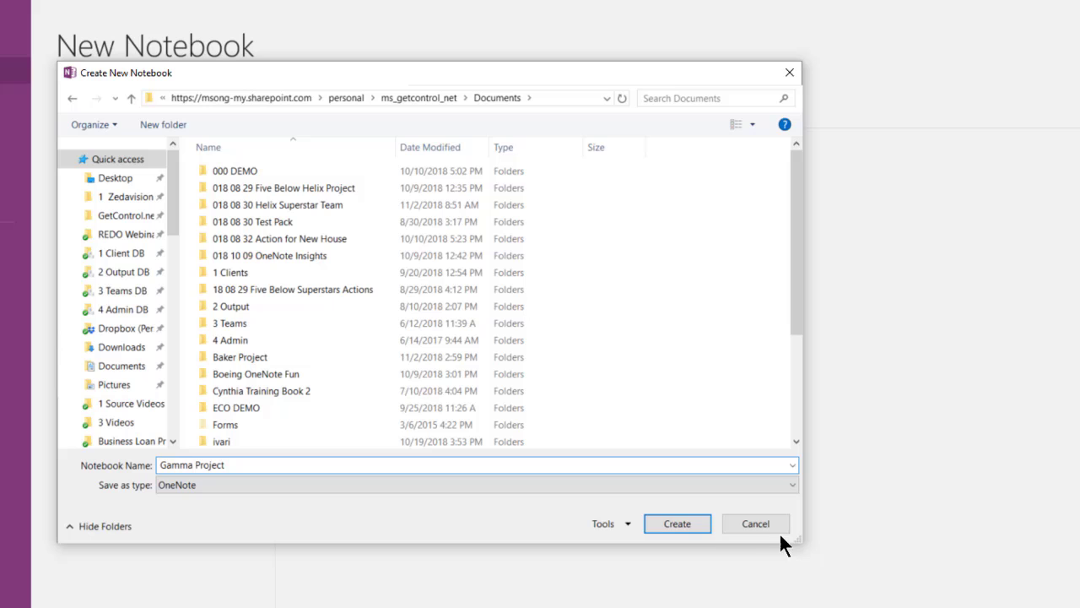
pyautogui.click(661, 523)
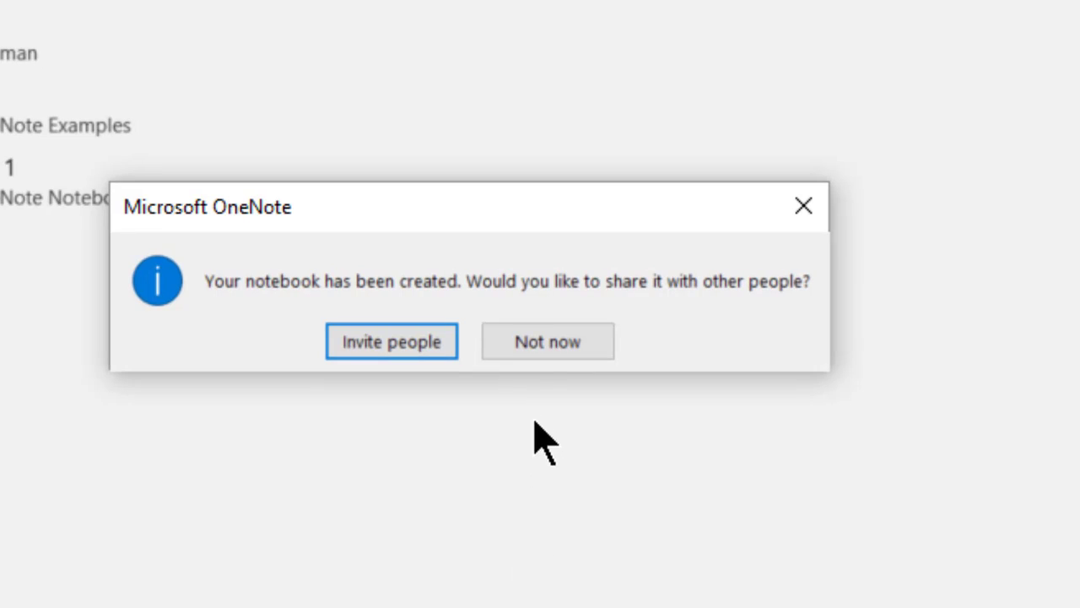
pyautogui.click(544, 341)
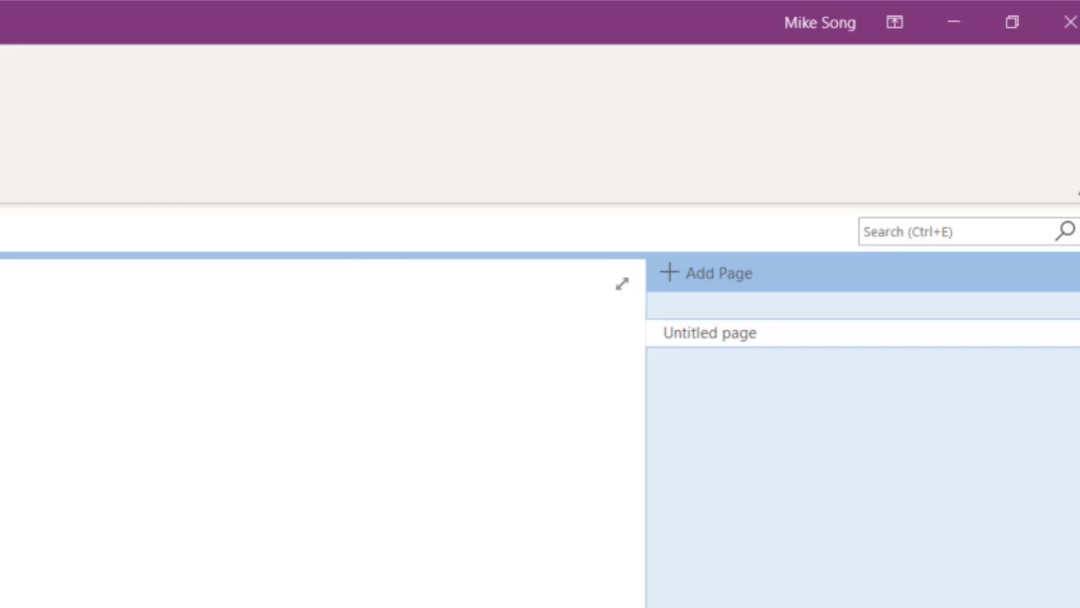
# Pin the notebooks list open and drag Gamma Project to the top of it.
pyautogui.click(116, 101)
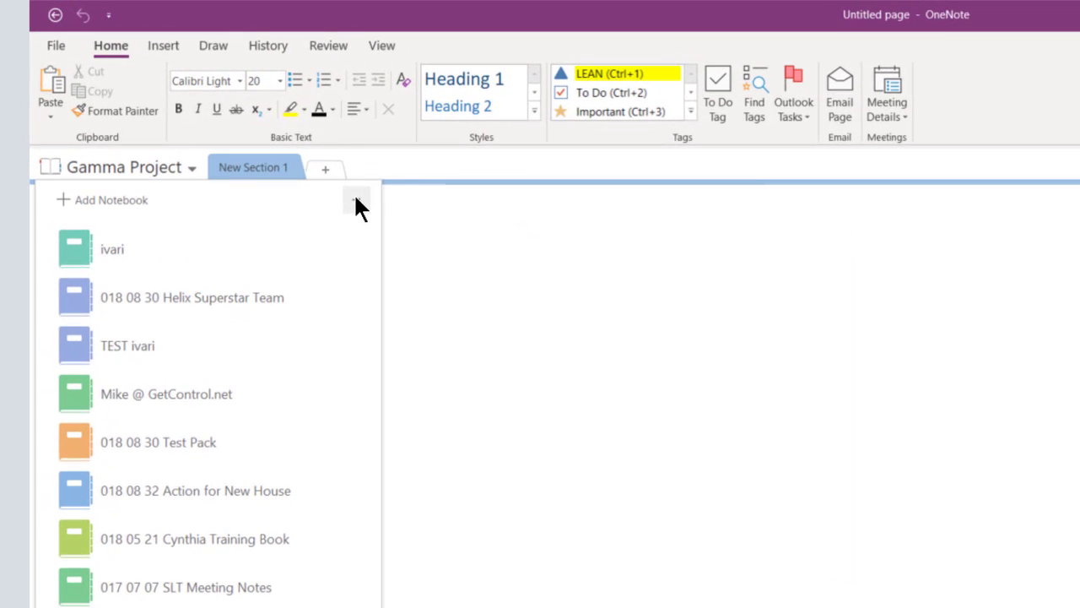
pyautogui.click(355, 201)
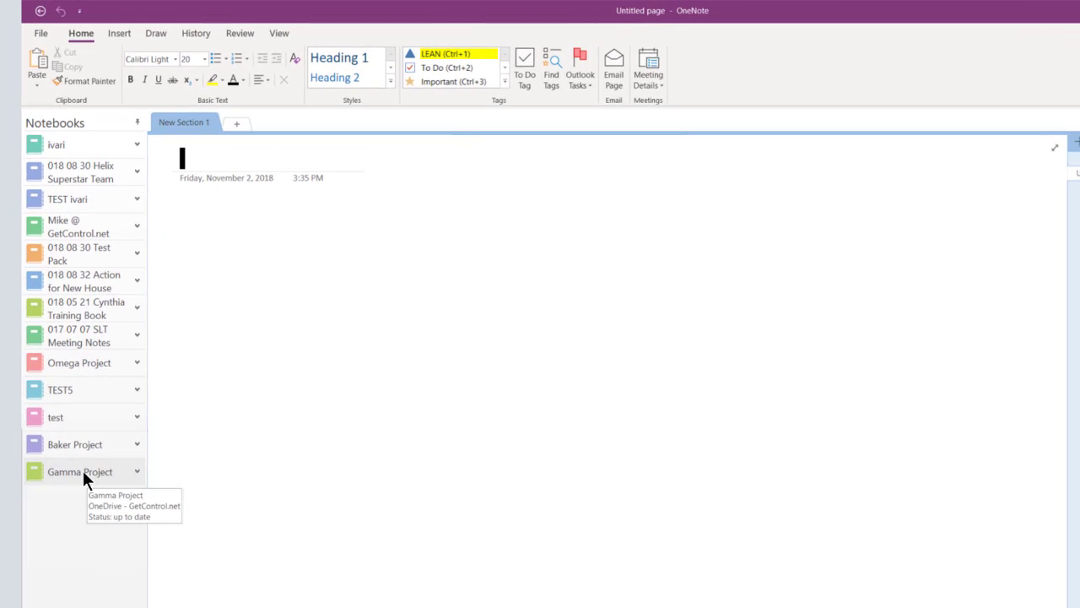
pyautogui.moveTo(83, 470); pyautogui.dragTo(92, 144)
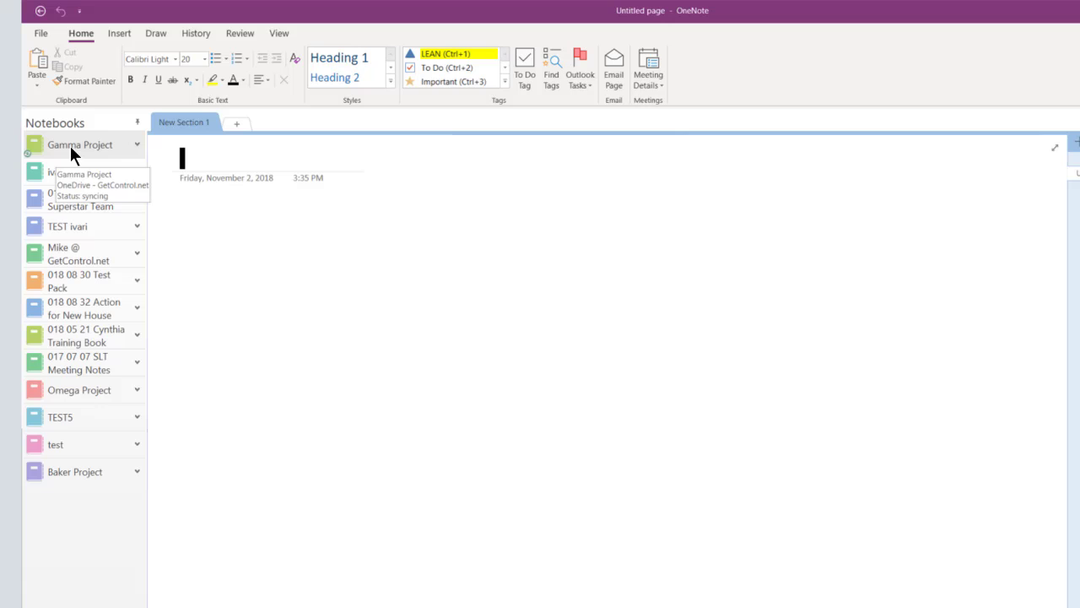
# Change the notebook's display name to 'Gamma Project 2' in Properties, then close the notebook.
pyautogui.rightClick(81, 145)
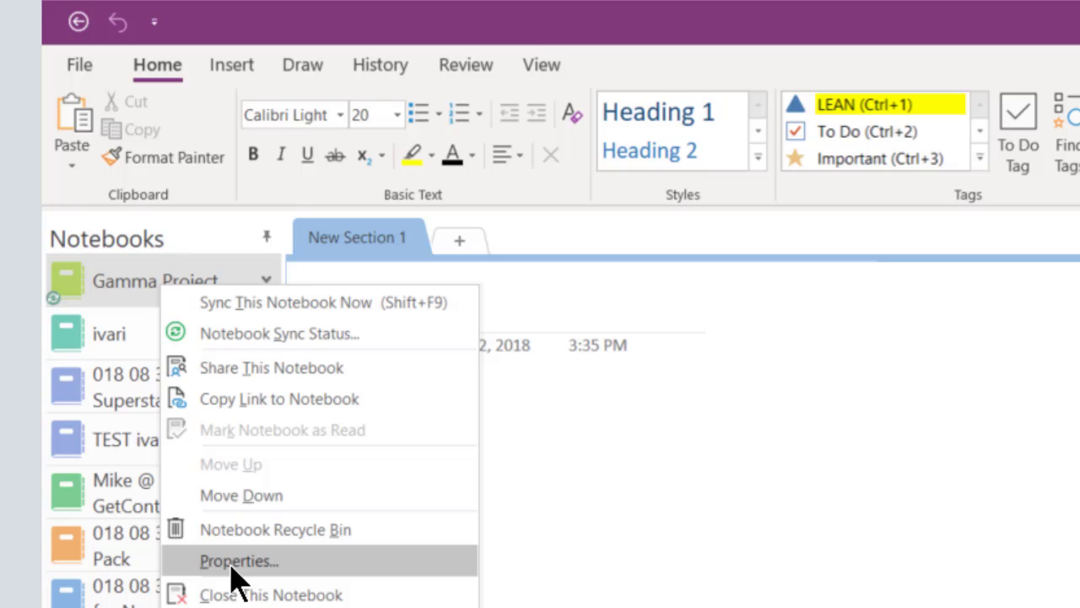
pyautogui.click(233, 562)
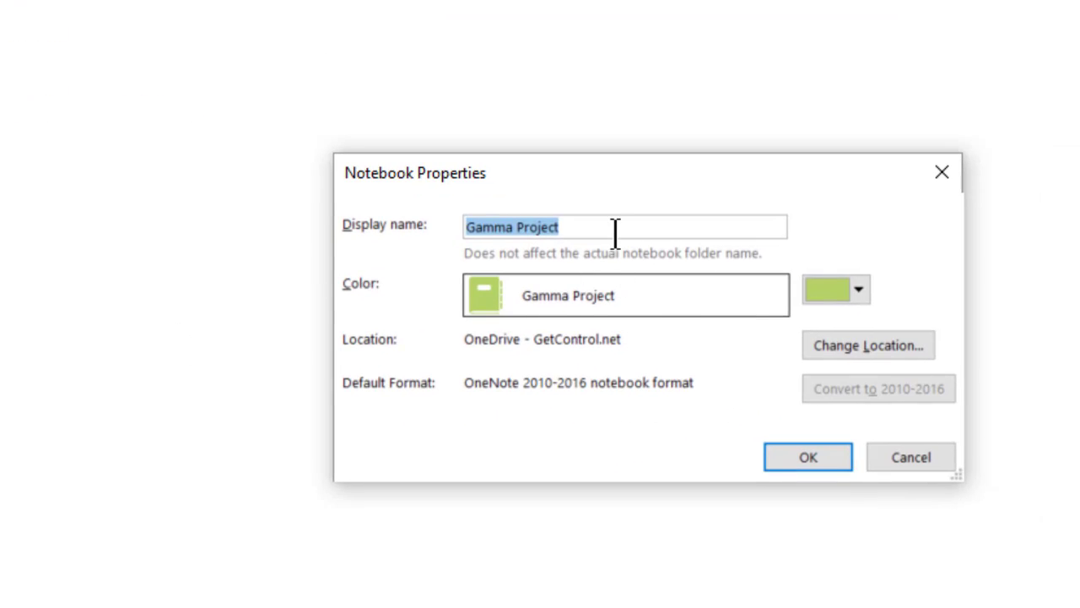
pyautogui.click(615, 227)
pyautogui.write('2')
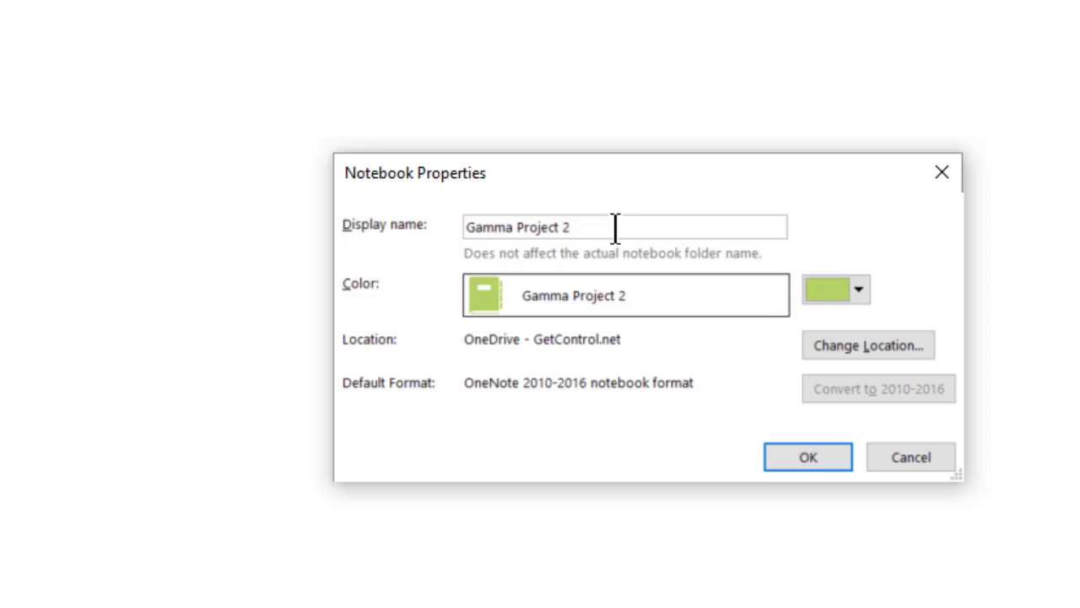
pyautogui.click(807, 458)
pyautogui.rightClick(14, 201)
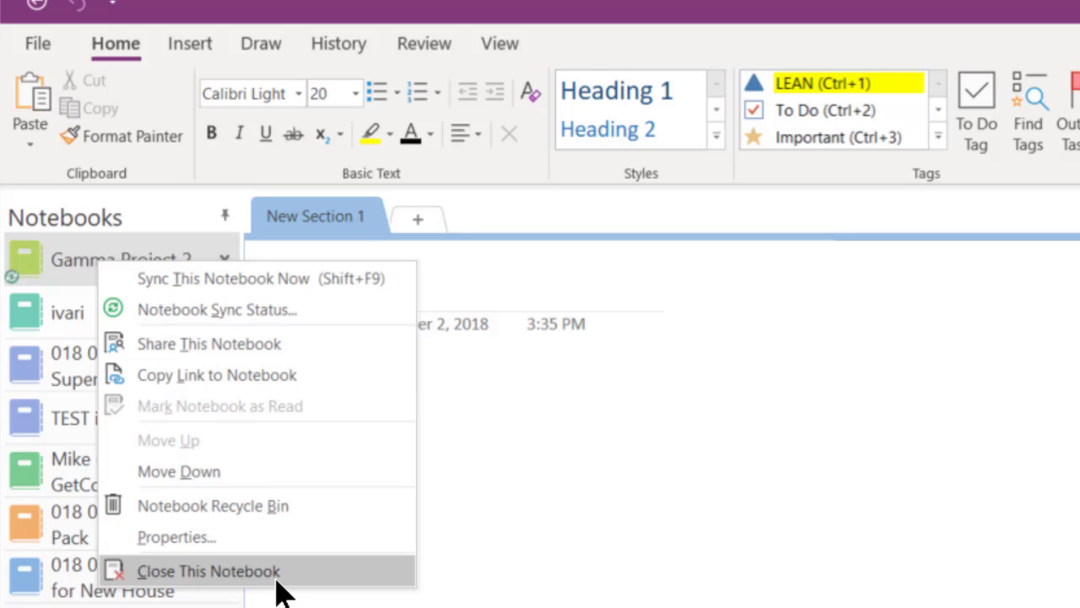
pyautogui.click(608, 595)
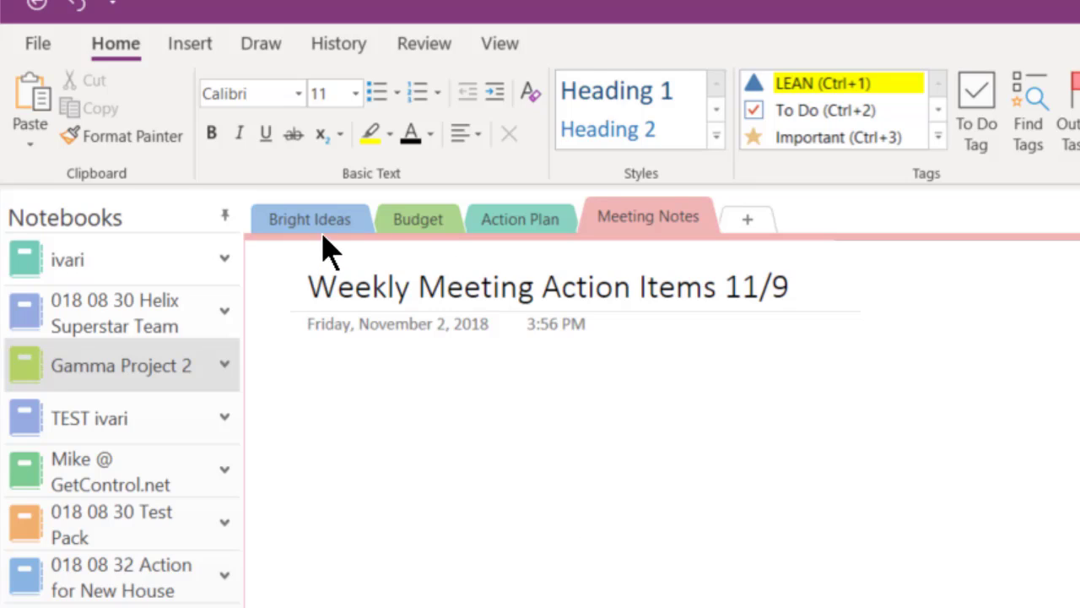
# Add a 'Business Plan' section tab after Meeting Notes.
pyautogui.click(429, 222)
pyautogui.click(498, 226)
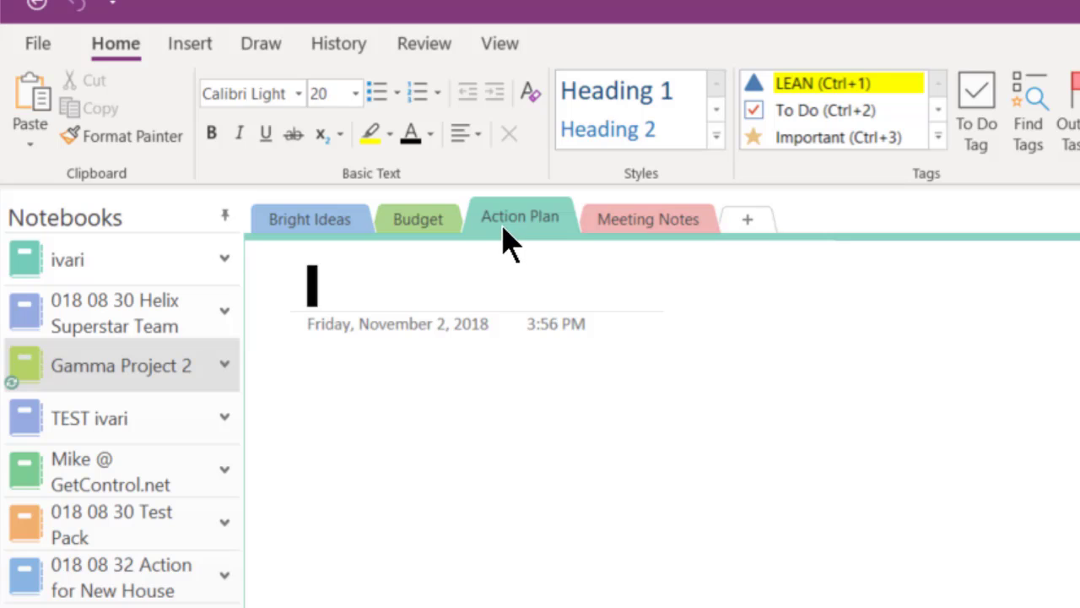
pyautogui.click(639, 226)
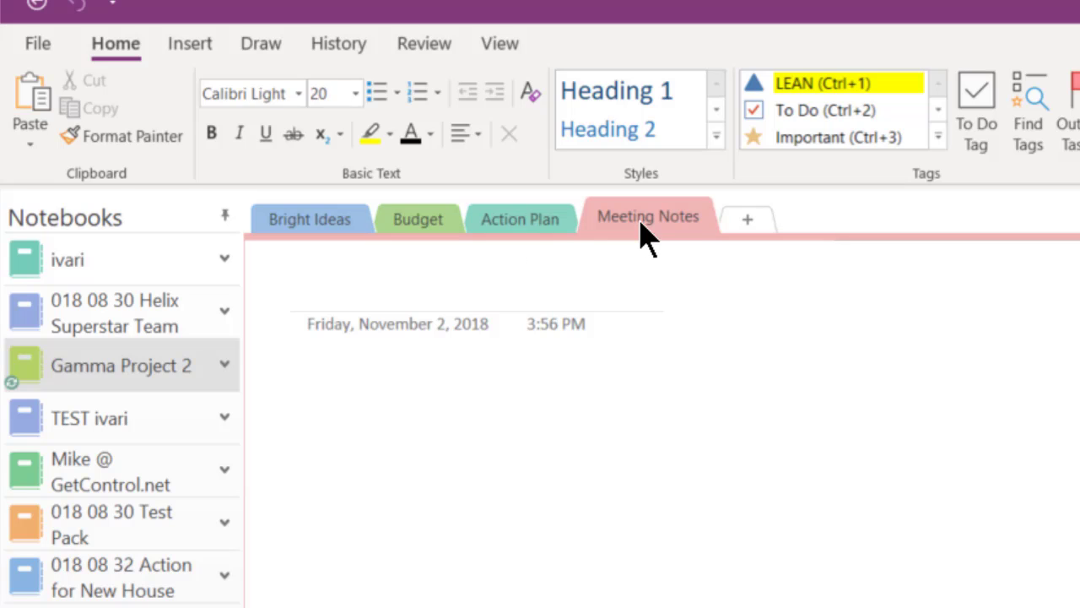
pyautogui.click(748, 221)
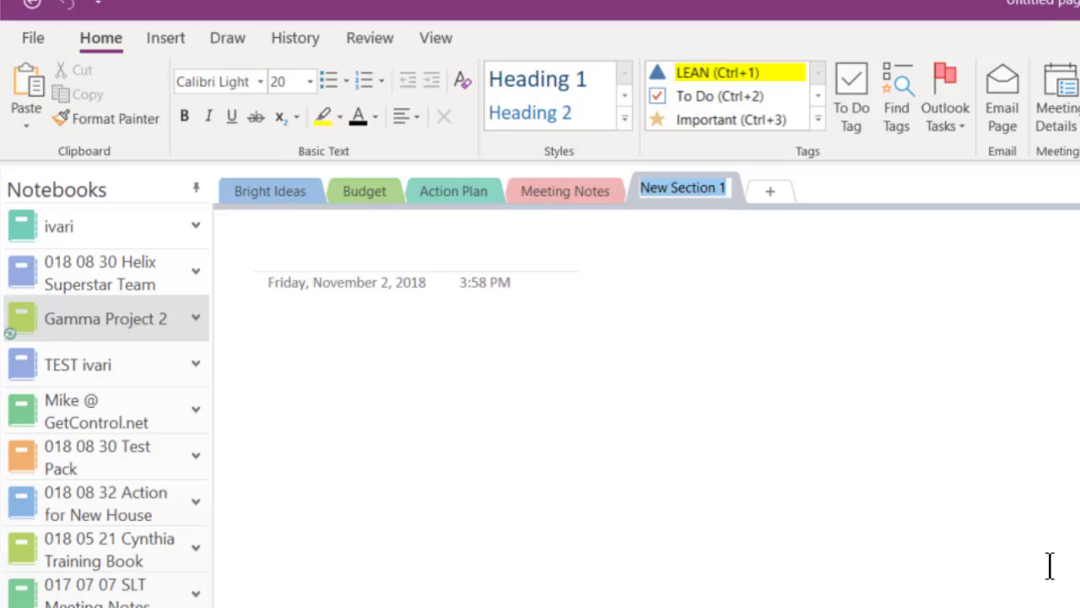
pyautogui.write('Business O')
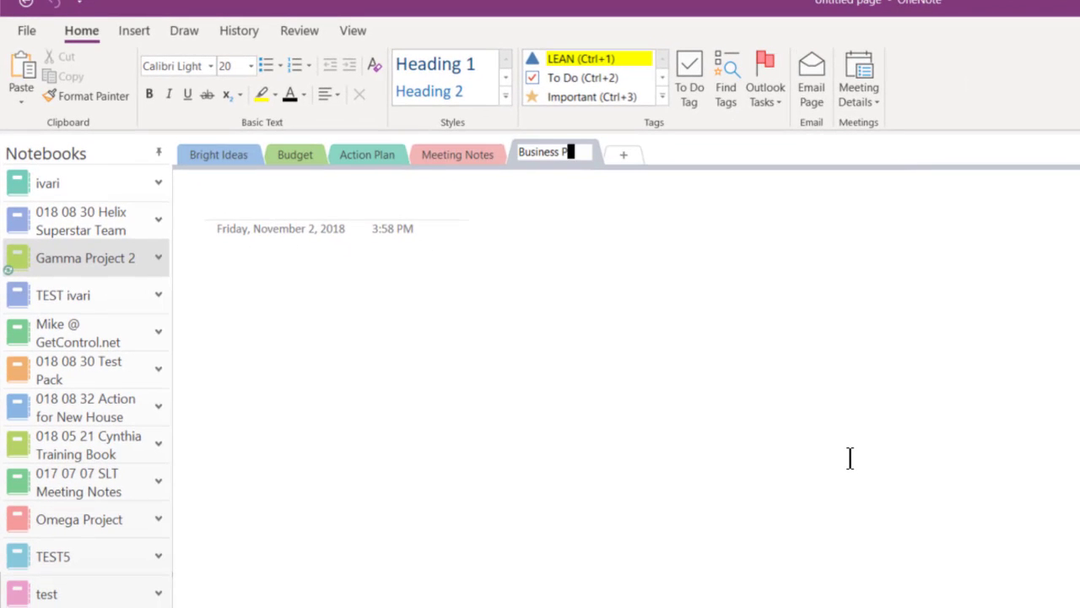
pyautogui.write('lan')
pyautogui.rightClick(562, 152)
pyautogui.moveTo(93, 338)
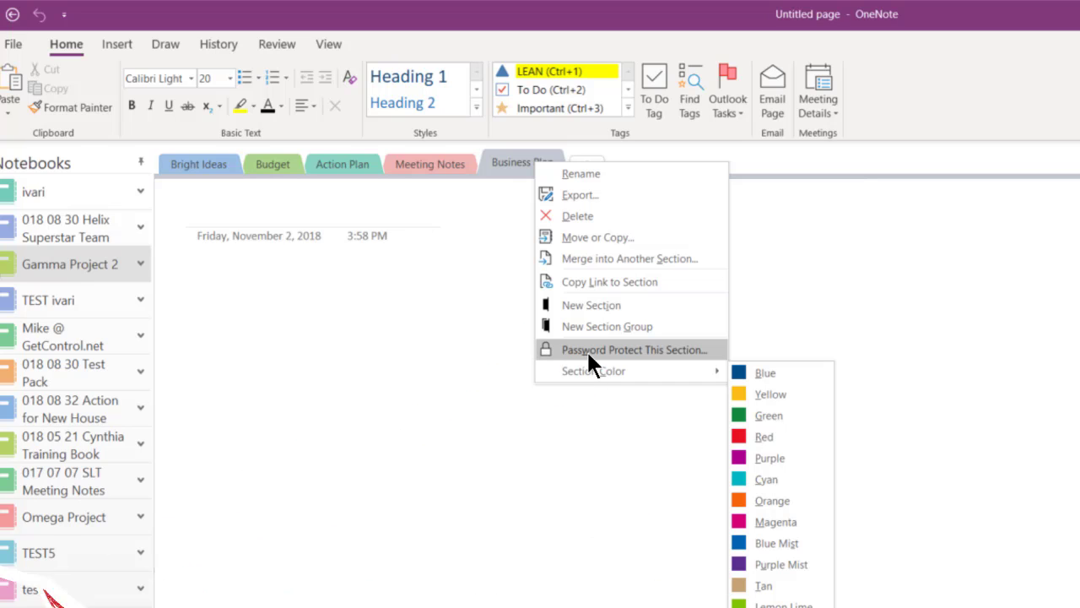
# Add a new Business Plan page titled 'Weekly Meeting Action Items 11/9'.
pyautogui.click(458, 333)
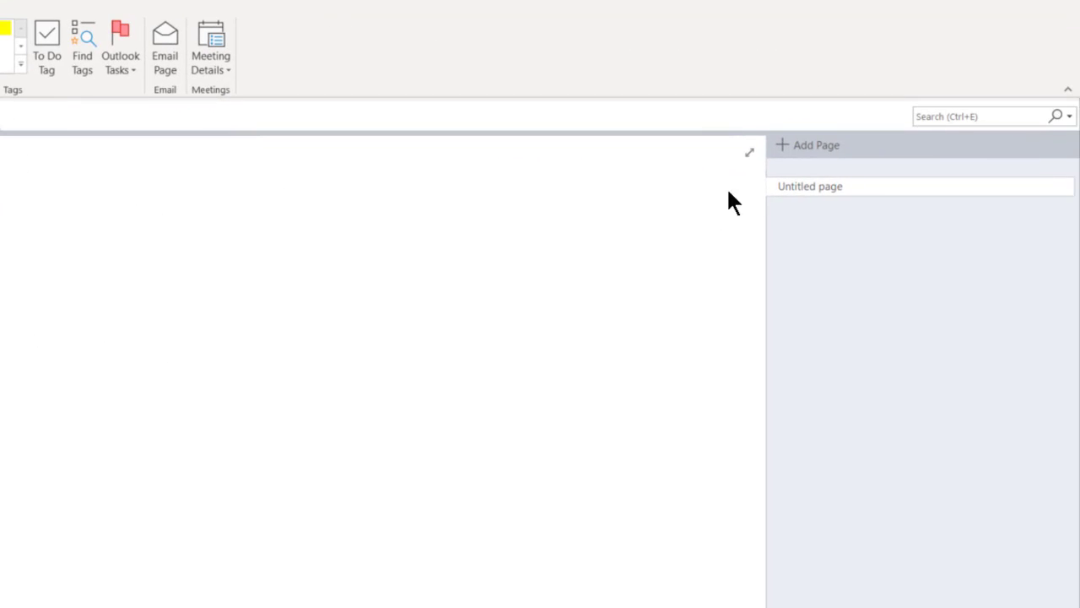
pyautogui.click(786, 147)
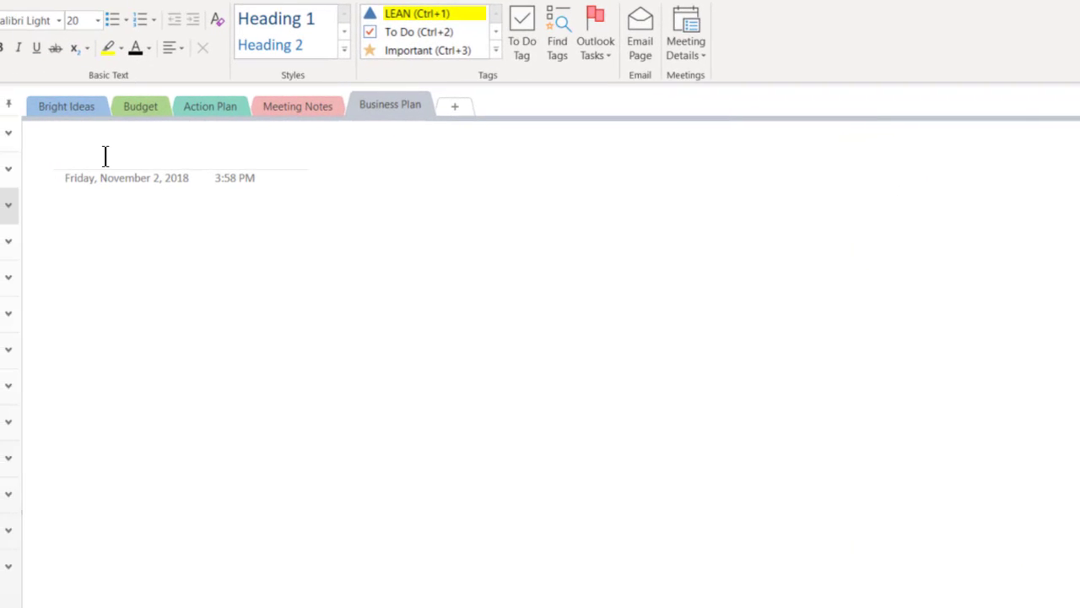
pyautogui.write('Weekly Me')
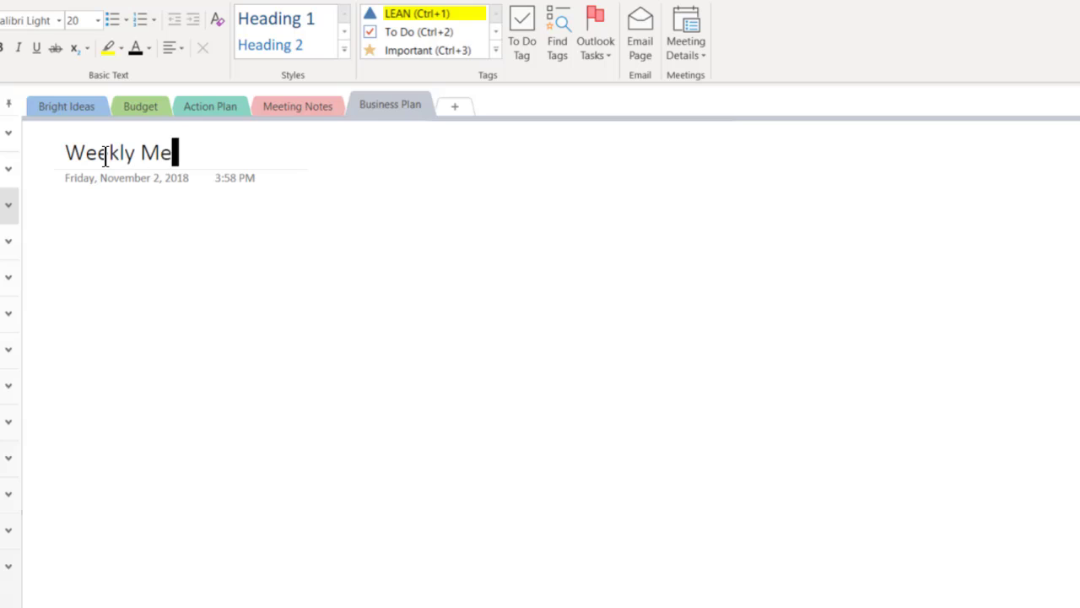
pyautogui.write('eting Action')
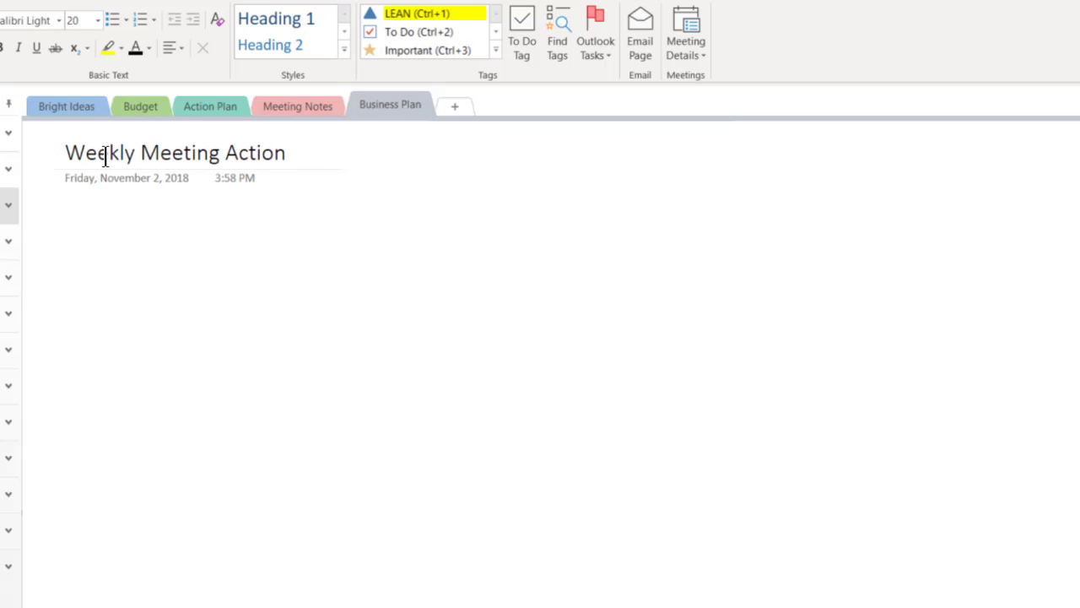
pyautogui.write(' Items  11/')
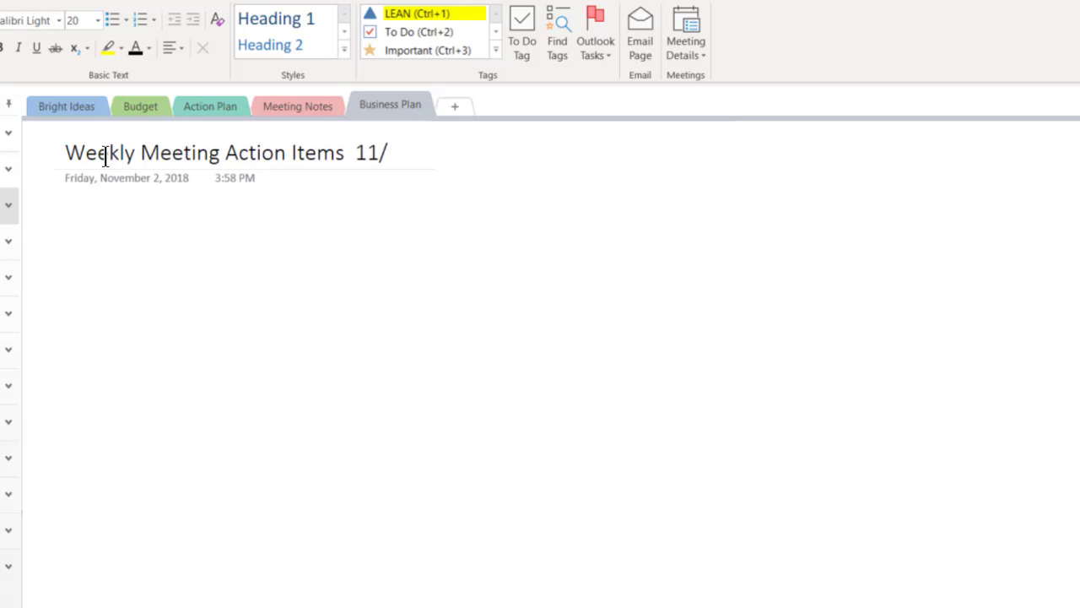
pyautogui.write('9')
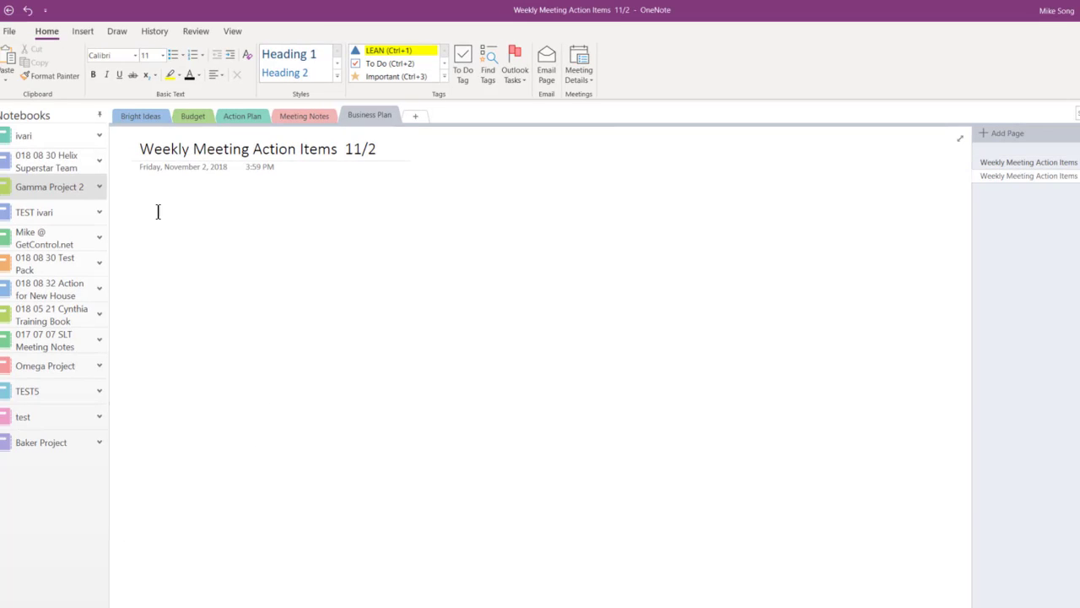
# Write 'First order of business - last weeks action items.' on the page.
pyautogui.write('First order of business')
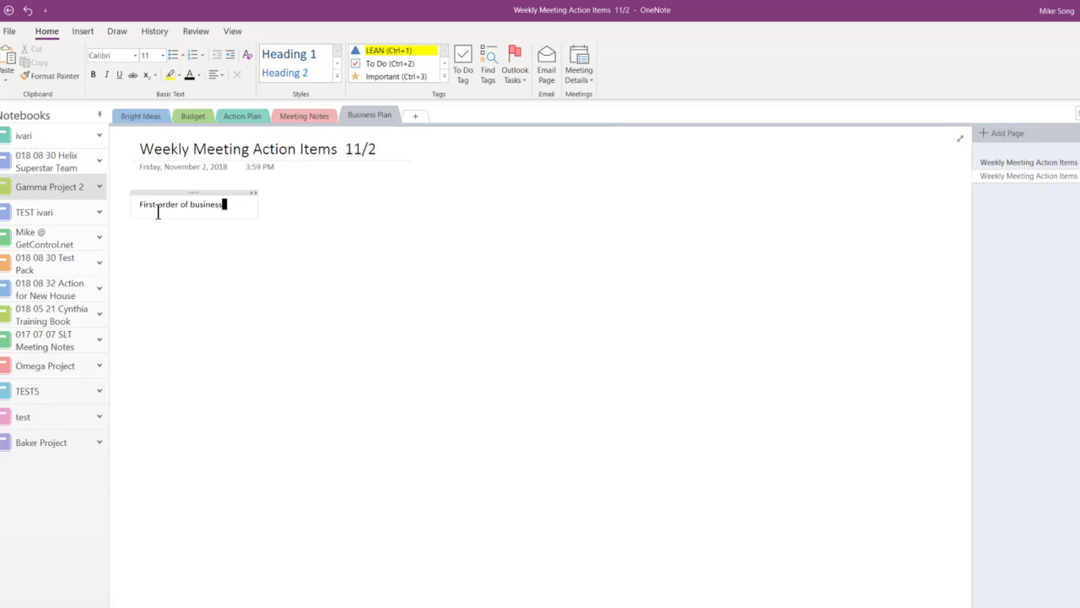
pyautogui.write(' - last weeks action items.')
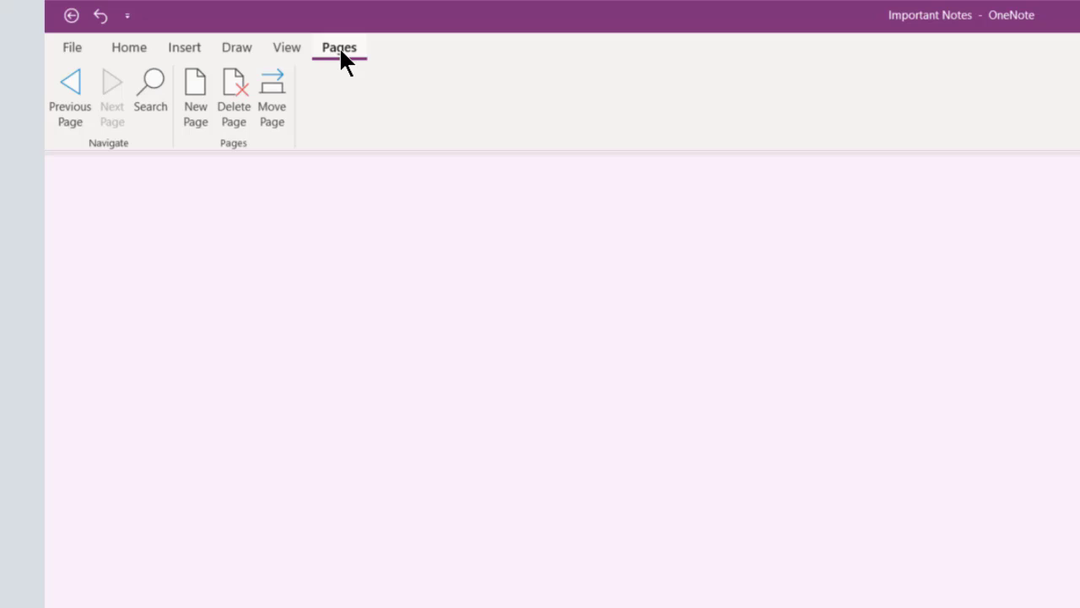
# Use Move Page to send Important Notes into Gamma Project 2's Bright Ideas section.
pyautogui.click(270, 110)
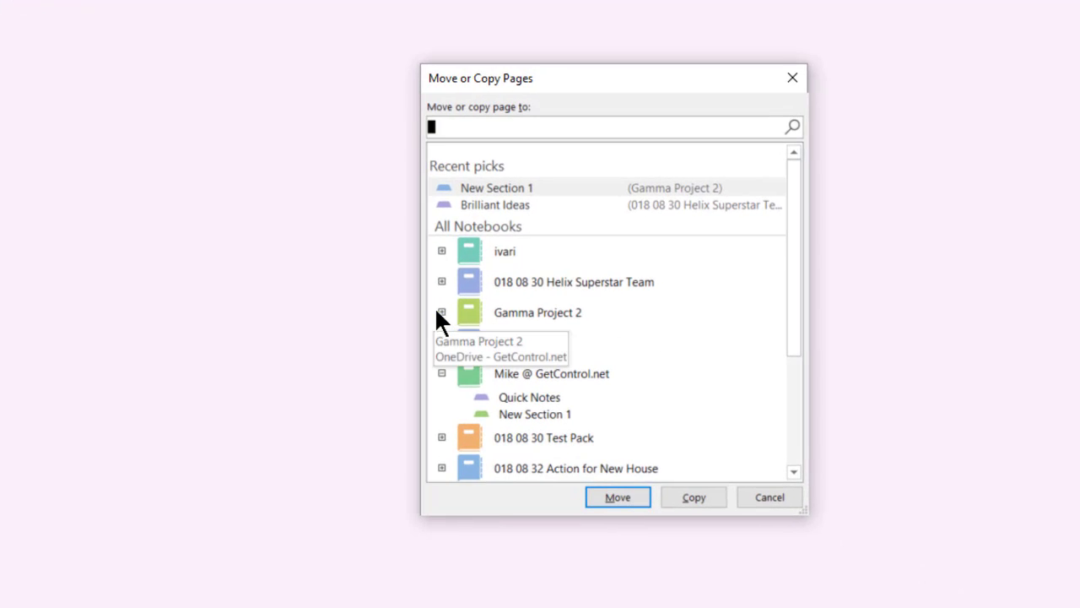
pyautogui.click(441, 312)
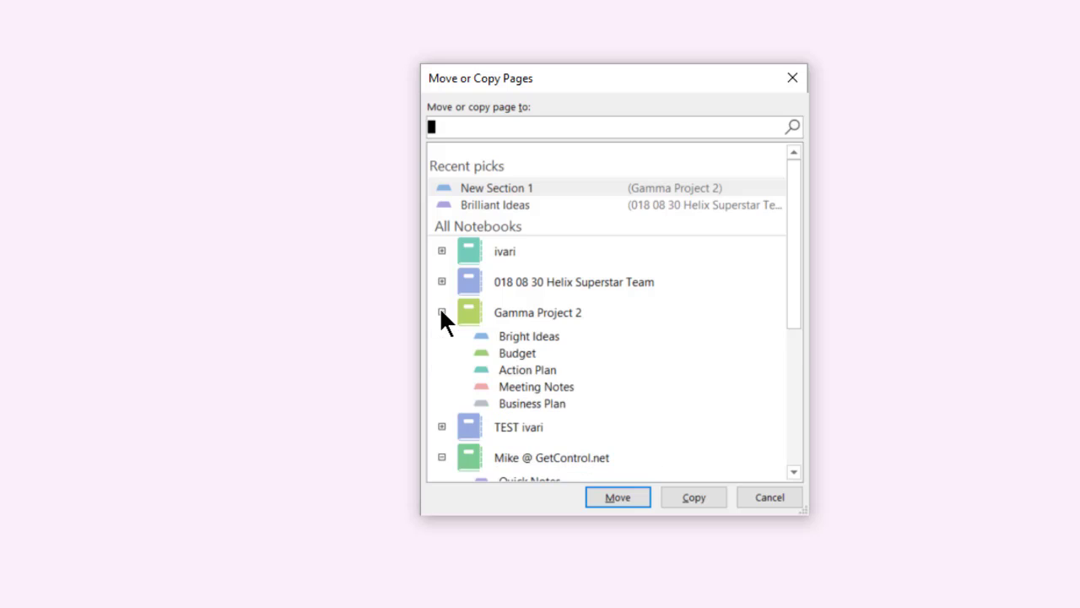
pyautogui.click(528, 338)
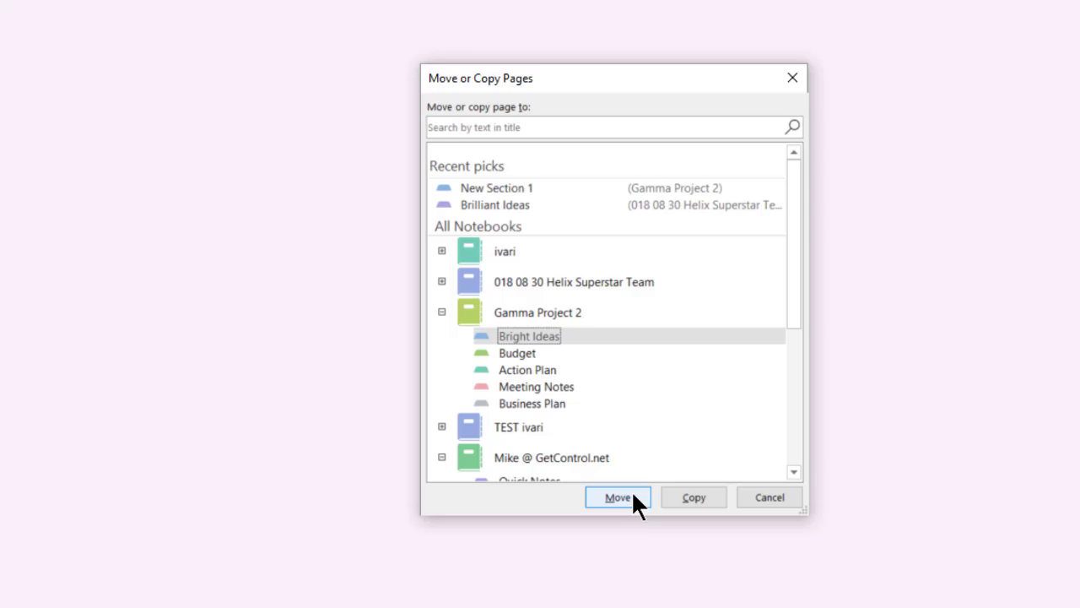
pyautogui.click(640, 455)
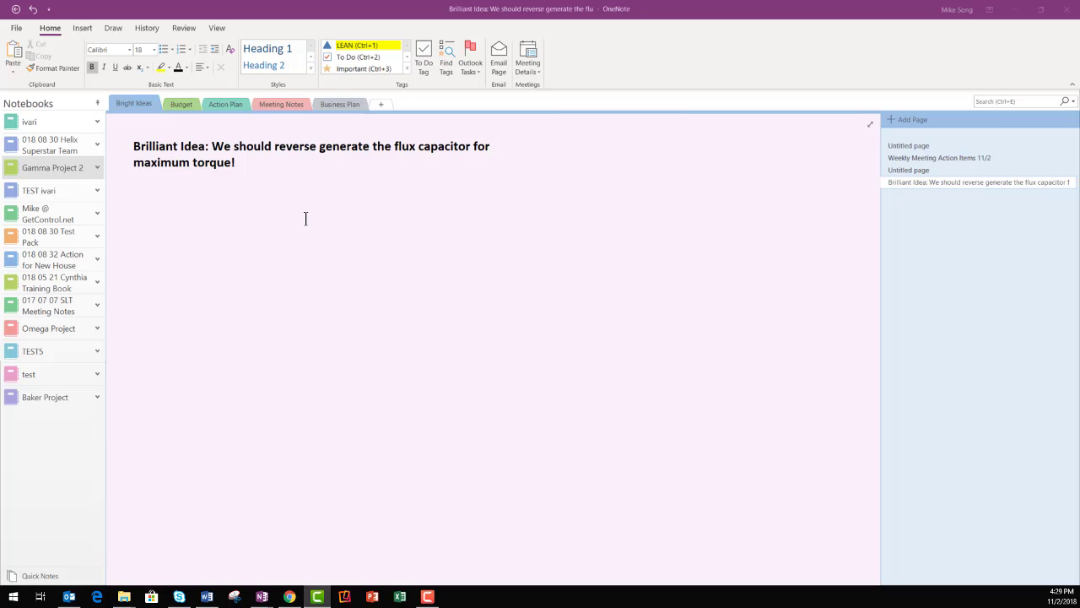
# Apply the Idea tag to the Brilliant Idea note and drag its container lower.
pyautogui.click(134, 152)
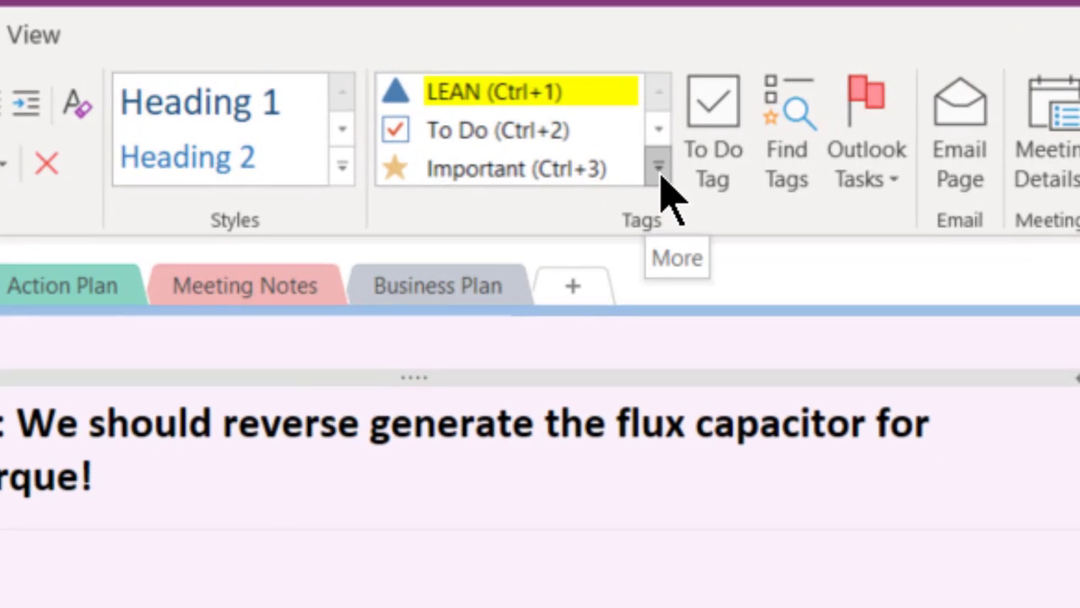
pyautogui.click(659, 169)
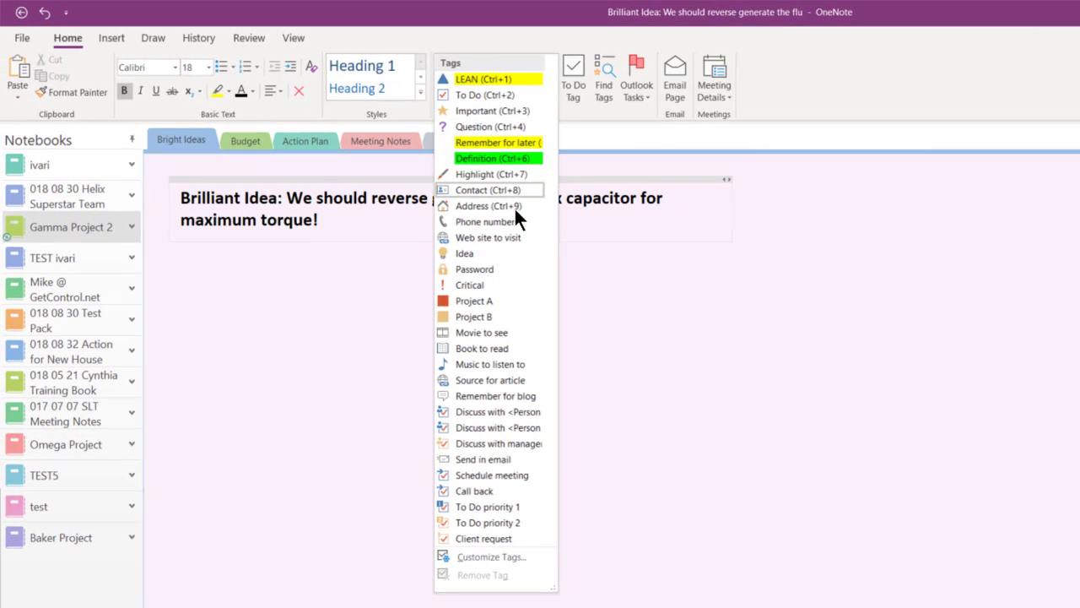
pyautogui.click(496, 253)
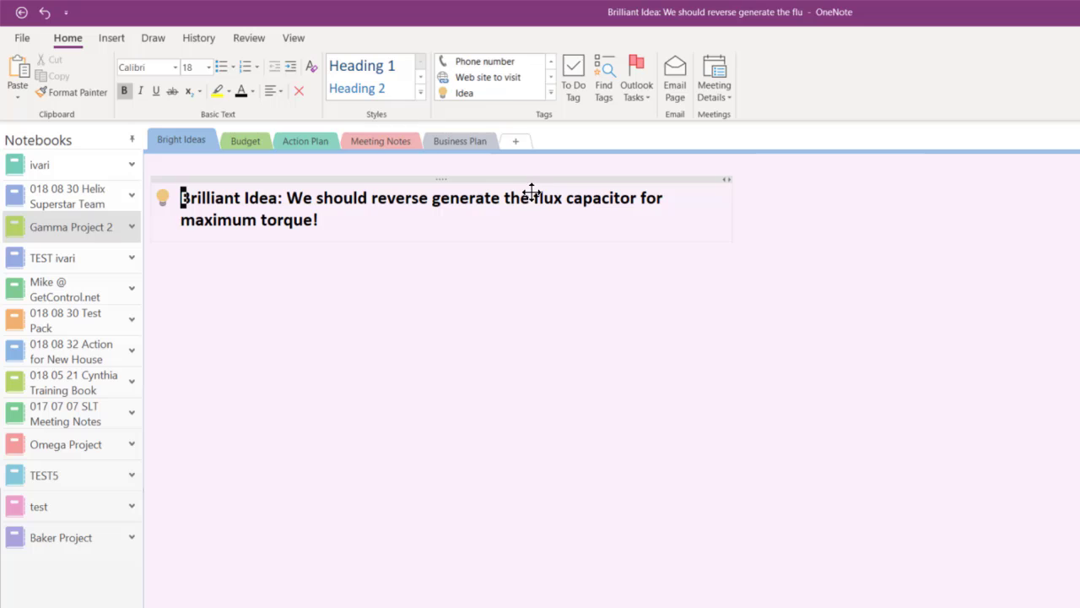
pyautogui.moveTo(532, 188); pyautogui.dragTo(614, 258)
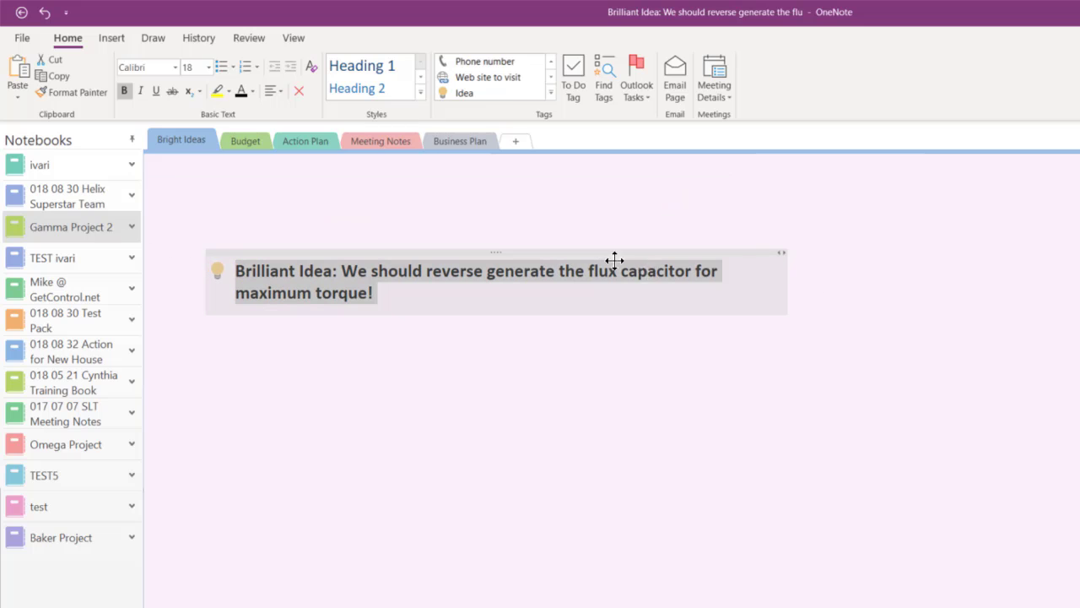
pyautogui.click(637, 396)
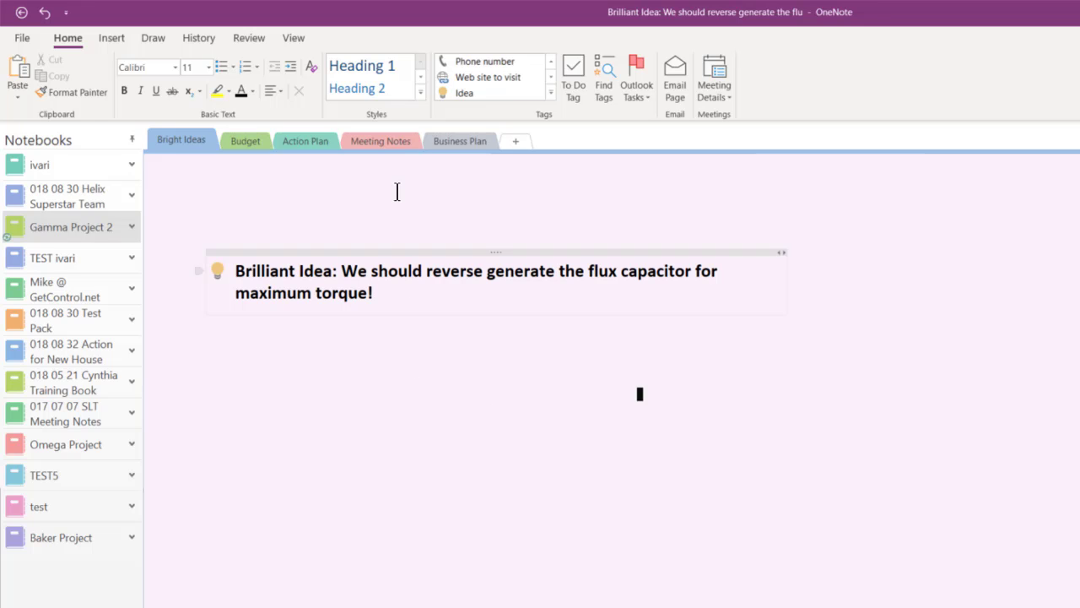
# Switch to Business Plan, review the Tags Summary from Find Tags, then close it.
pyautogui.click(439, 136)
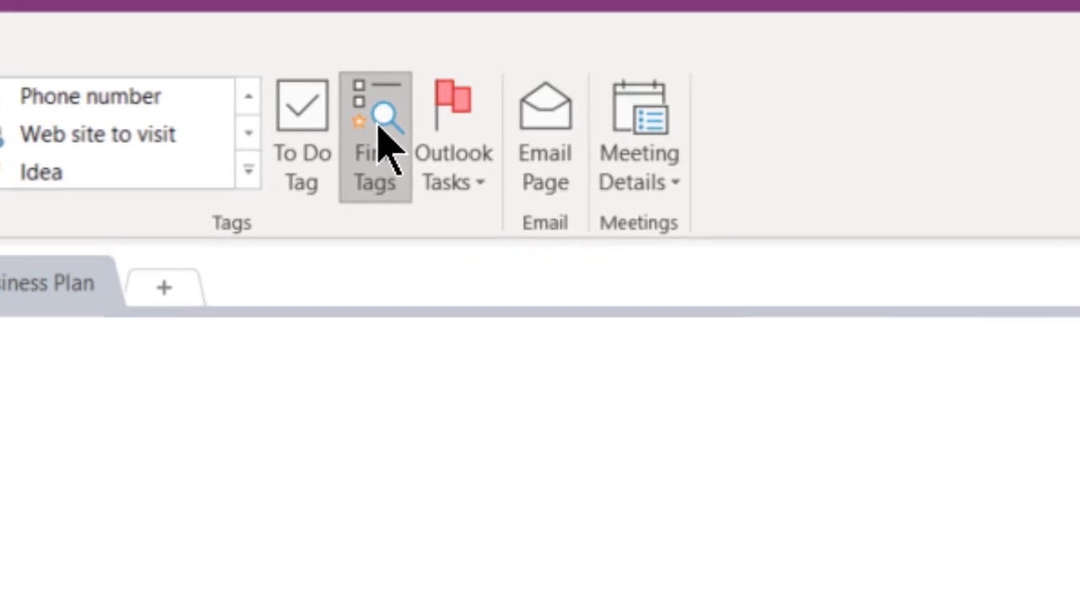
pyautogui.click(573, 182)
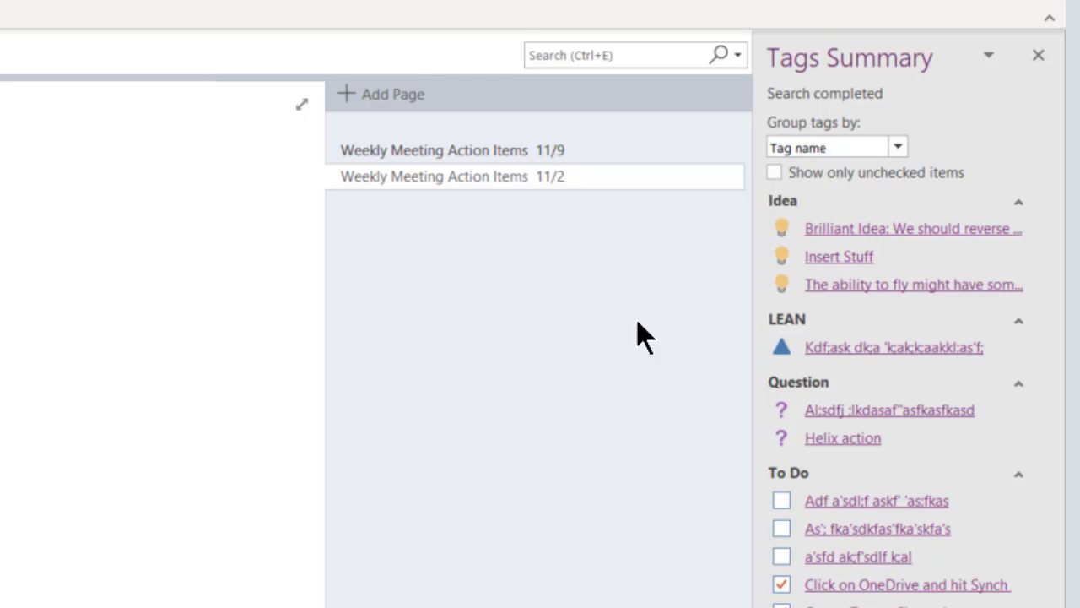
pyautogui.click(1038, 55)
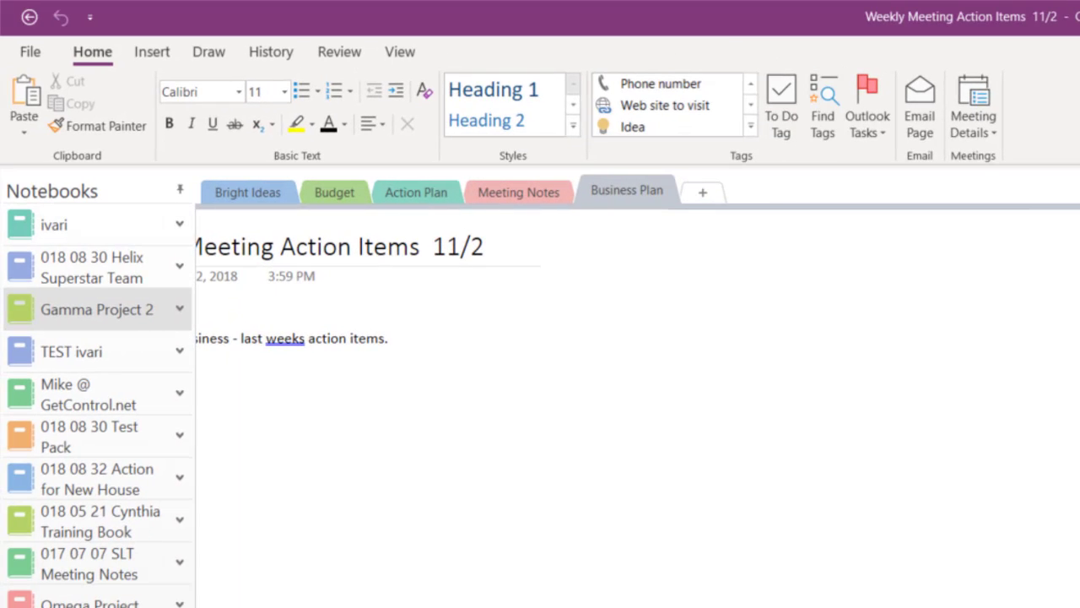
pyautogui.click(750, 125)
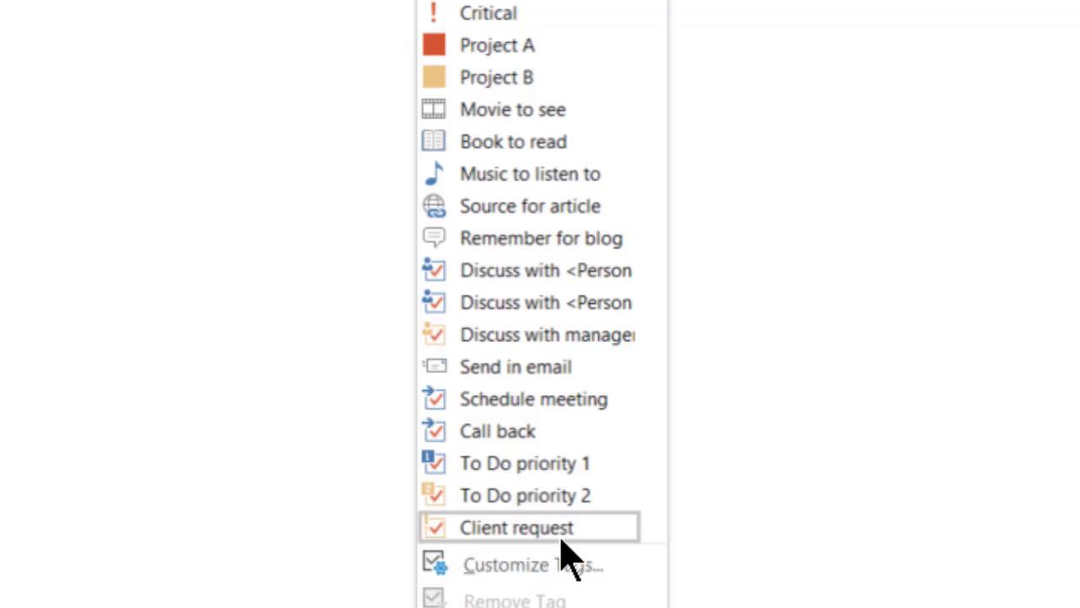
pyautogui.click(374, 320)
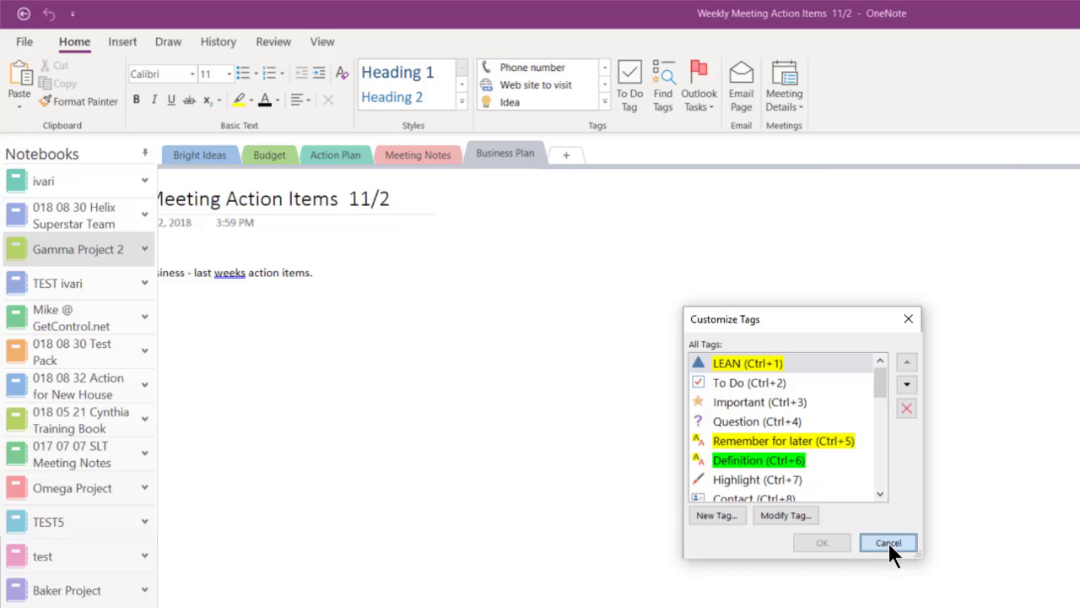
pyautogui.click(770, 501)
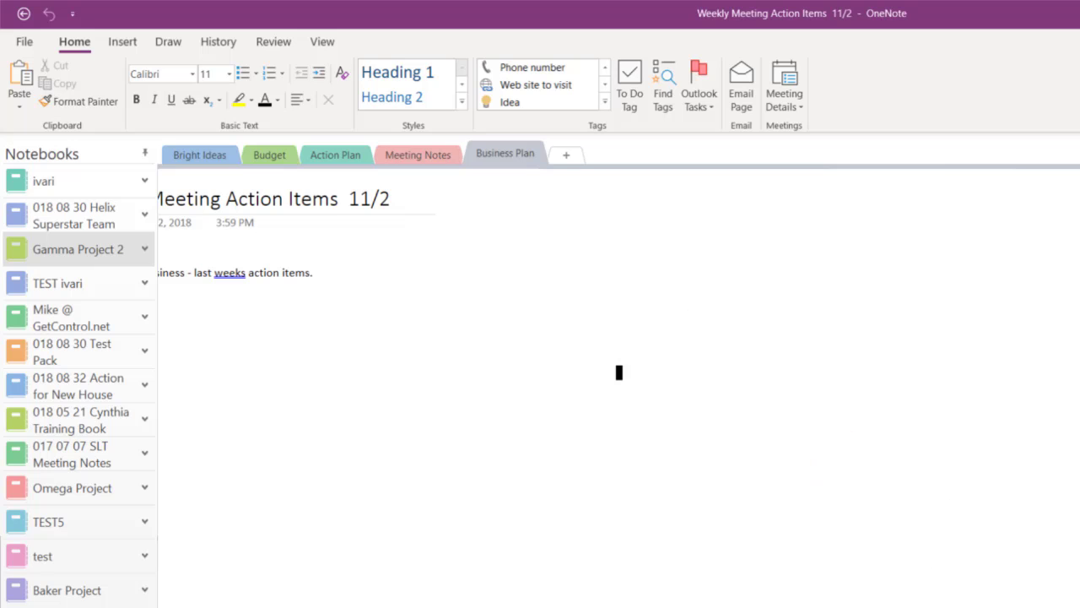
# Open search with Ctrl+E and view the search scope options, leaving All Notebooks selected.
pyautogui.hotkey('ctrl', 'e')
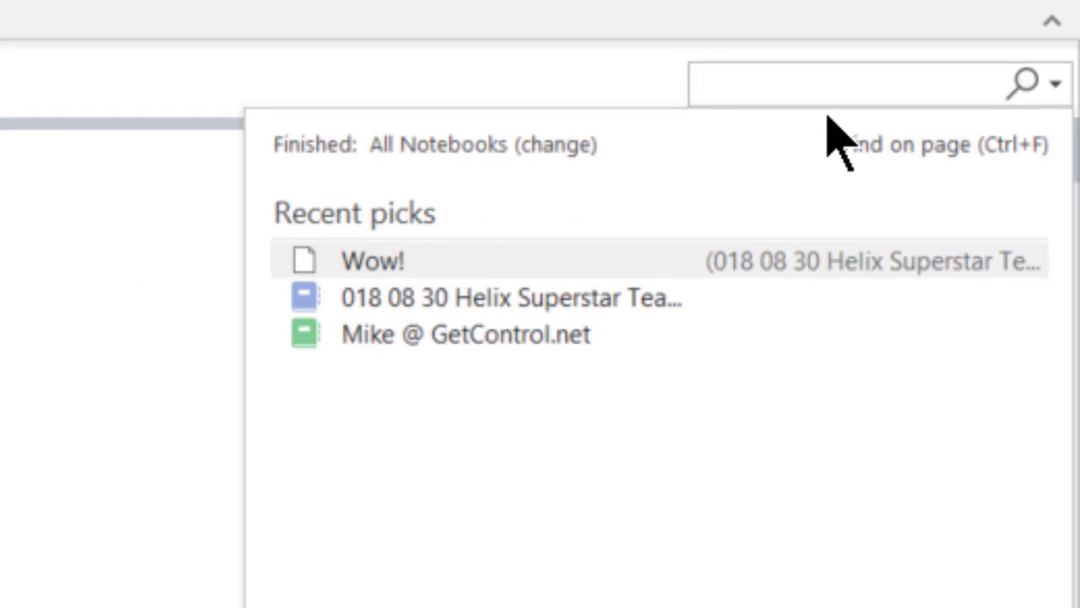
pyautogui.click(1055, 85)
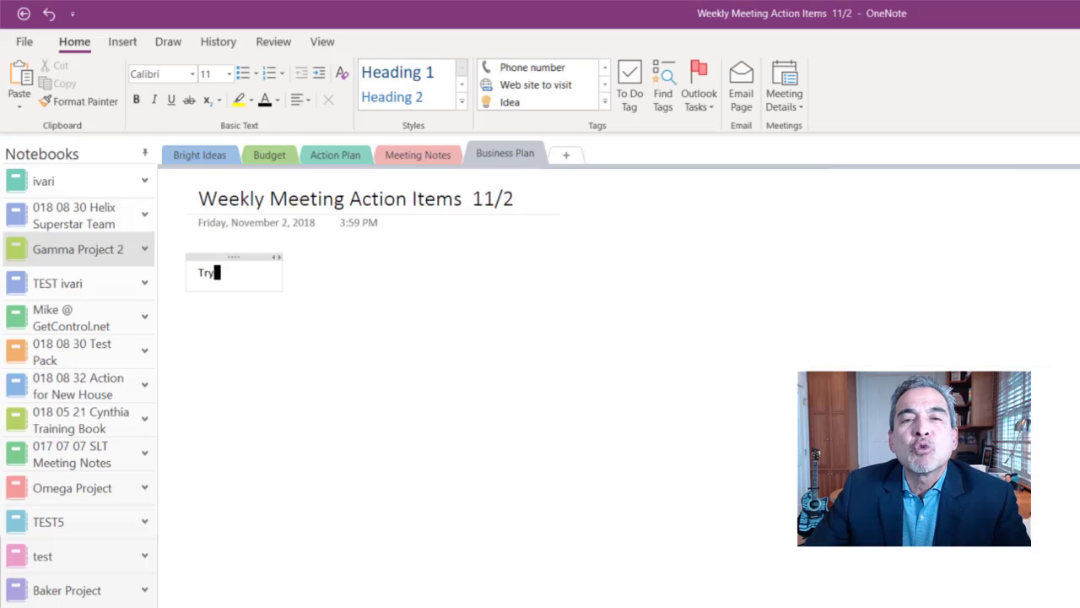
# Complete the note text as "Try it now! Create your own OneNote Notebook!".
pyautogui.write('it now')
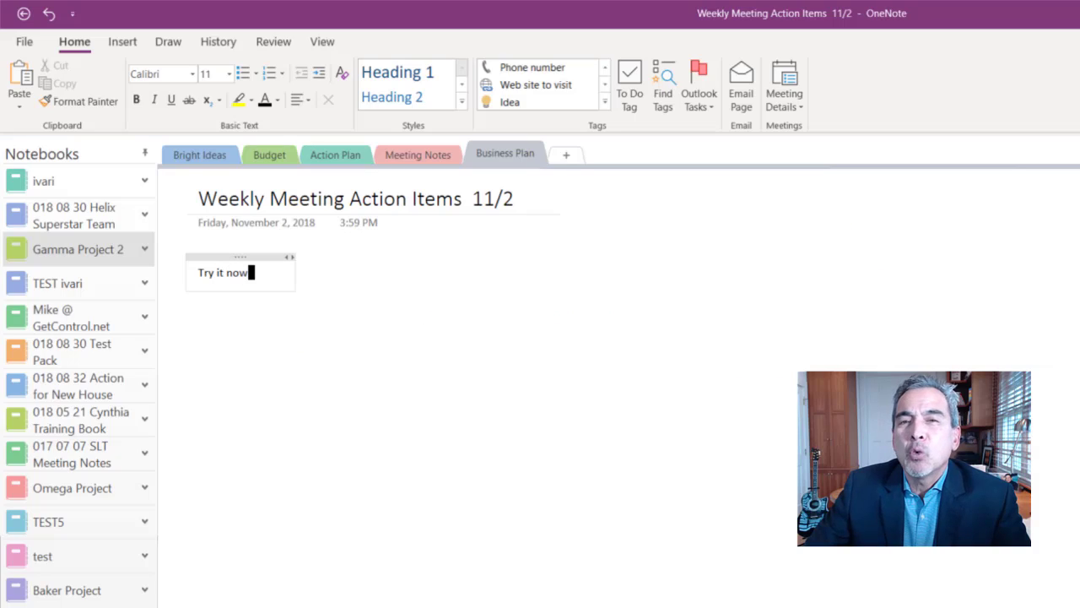
pyautogui.write('!  Create you')
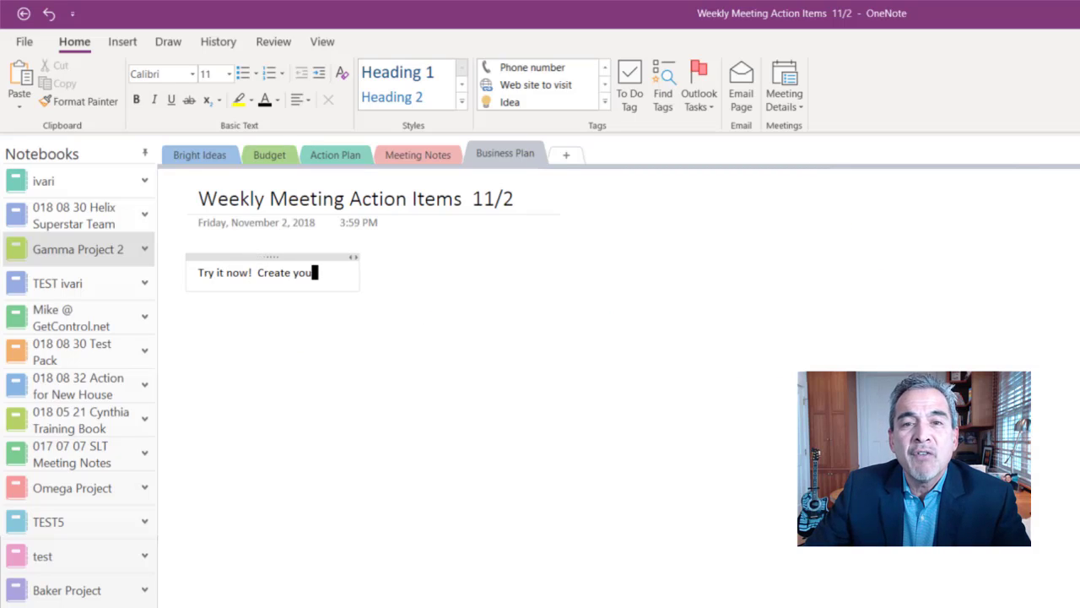
pyautogui.write('r own One')
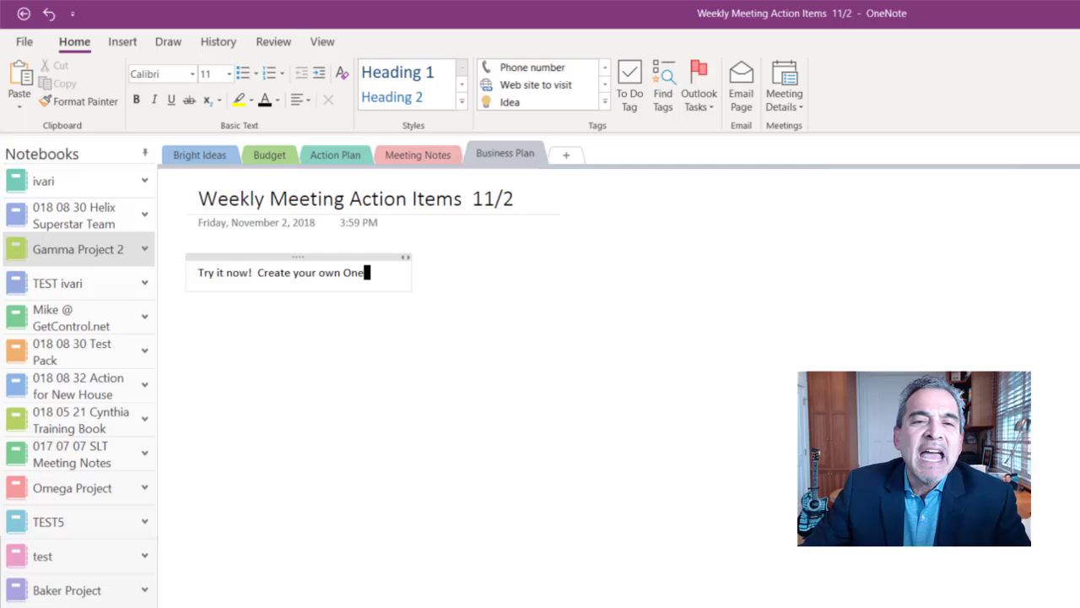
pyautogui.write('Note Notebook!')
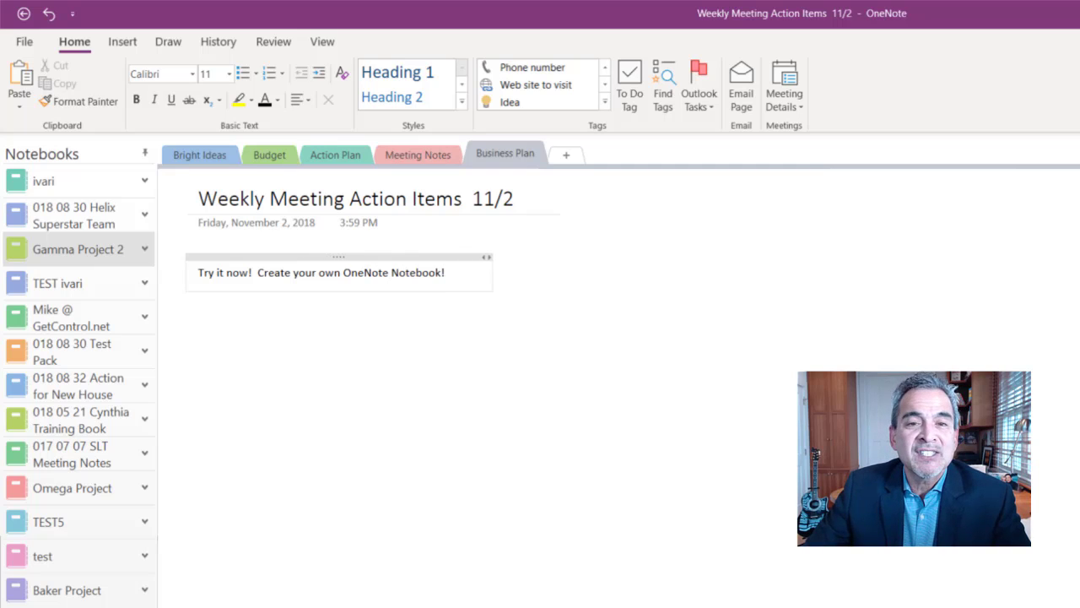
# Make the whole "Try it now!" note 22 pt and blue.
pyautogui.hotkey('ctrl', 'a')
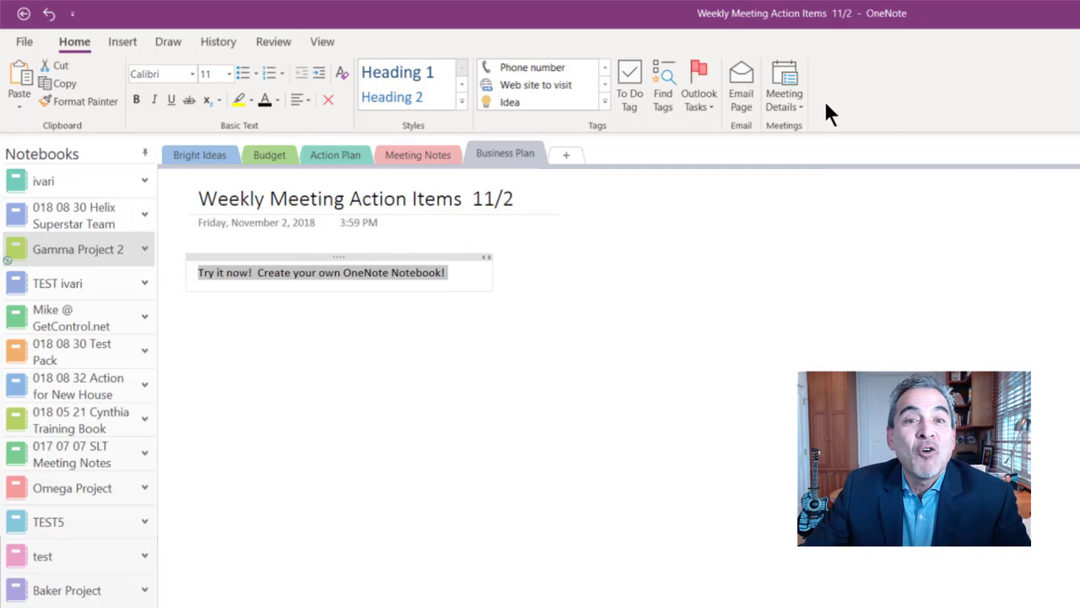
pyautogui.click(231, 73)
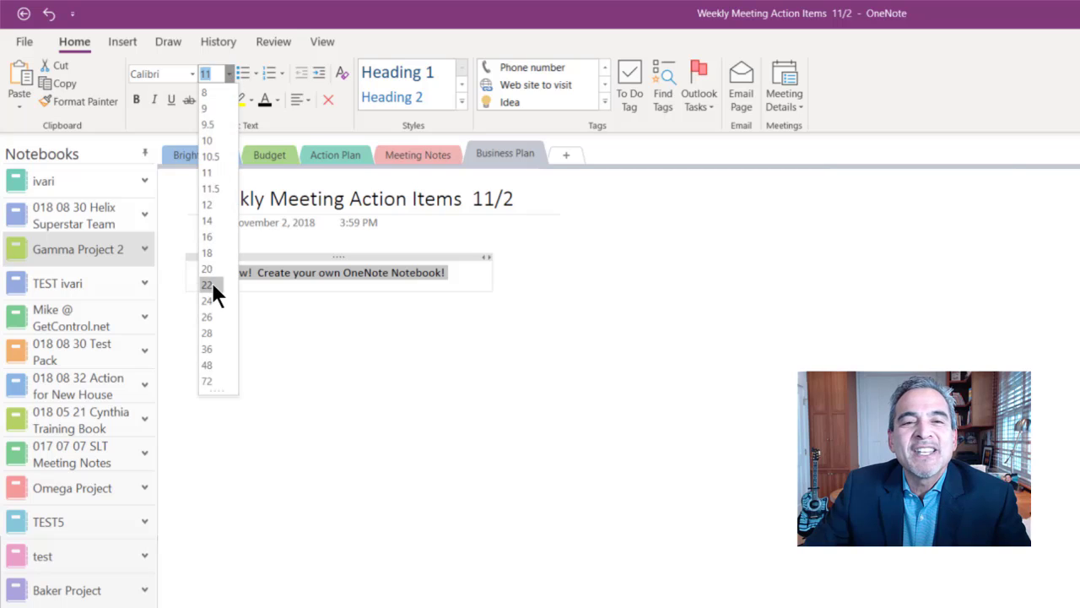
pyautogui.click(212, 284)
pyautogui.click(277, 99)
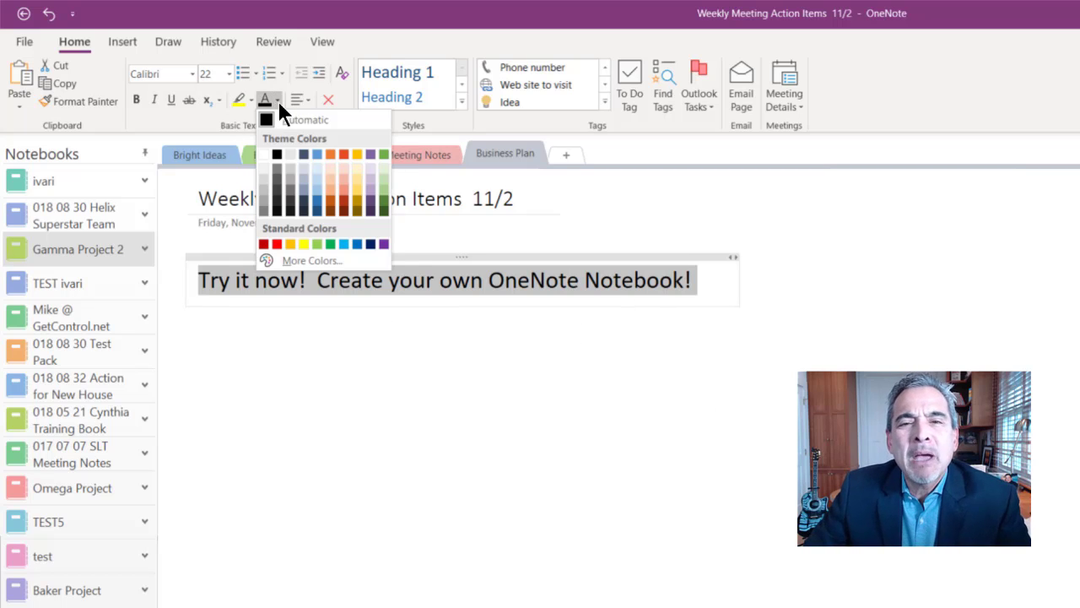
pyautogui.click(357, 244)
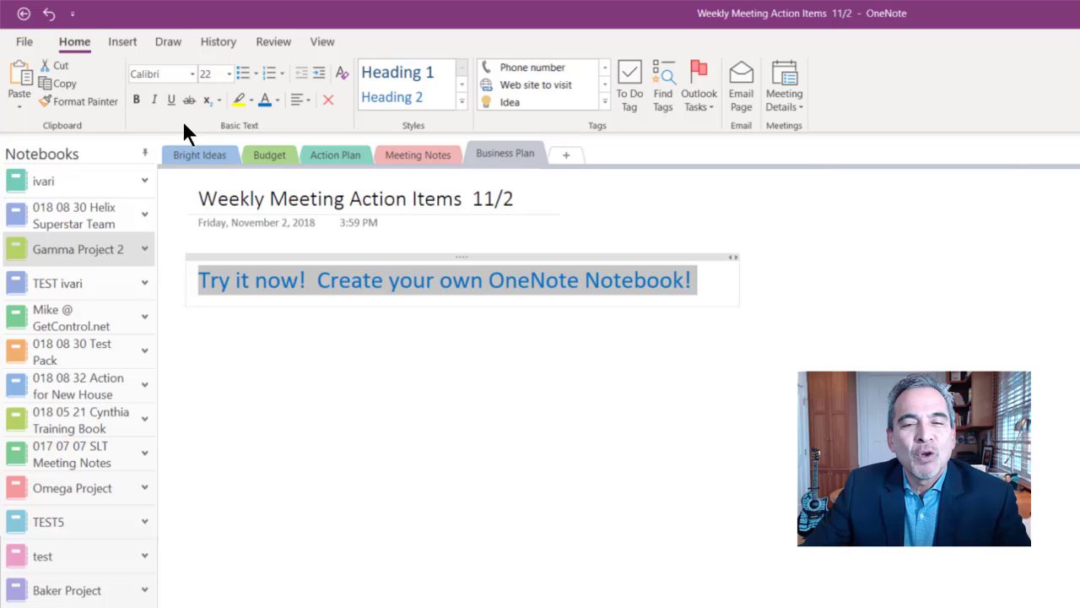